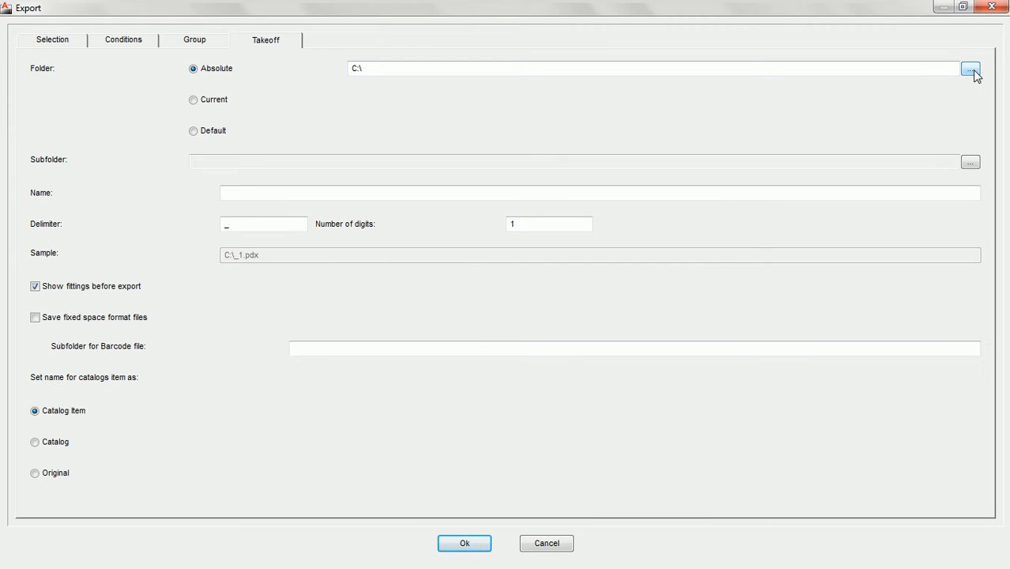
- Set the absolute takeoff export folder to C:\- PCAD Training Video Folder\PCAD EXPORT FOLDER
{"action": "left_click", "coordinate": [194, 103]}
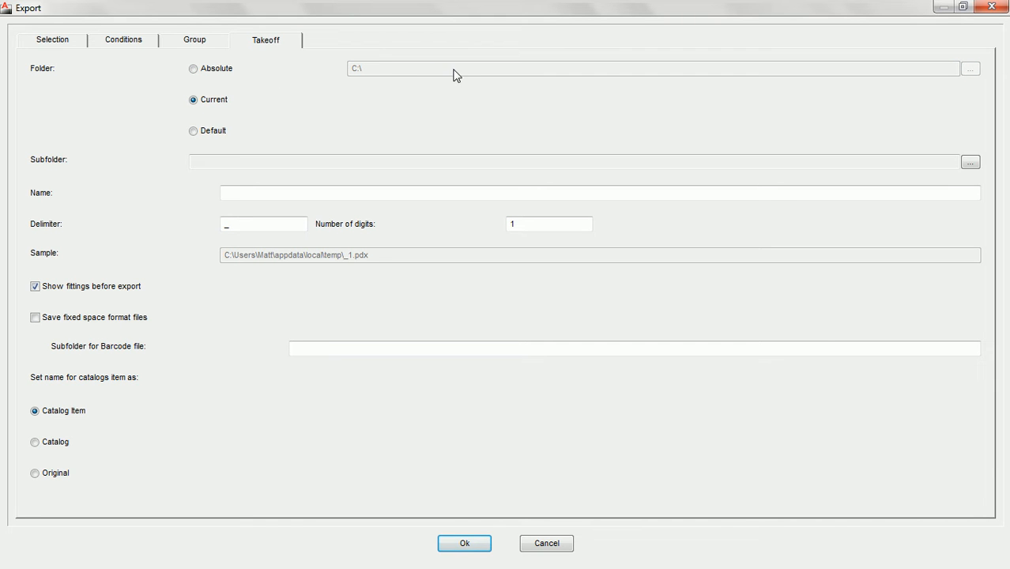
{"action": "left_click", "coordinate": [194, 74]}
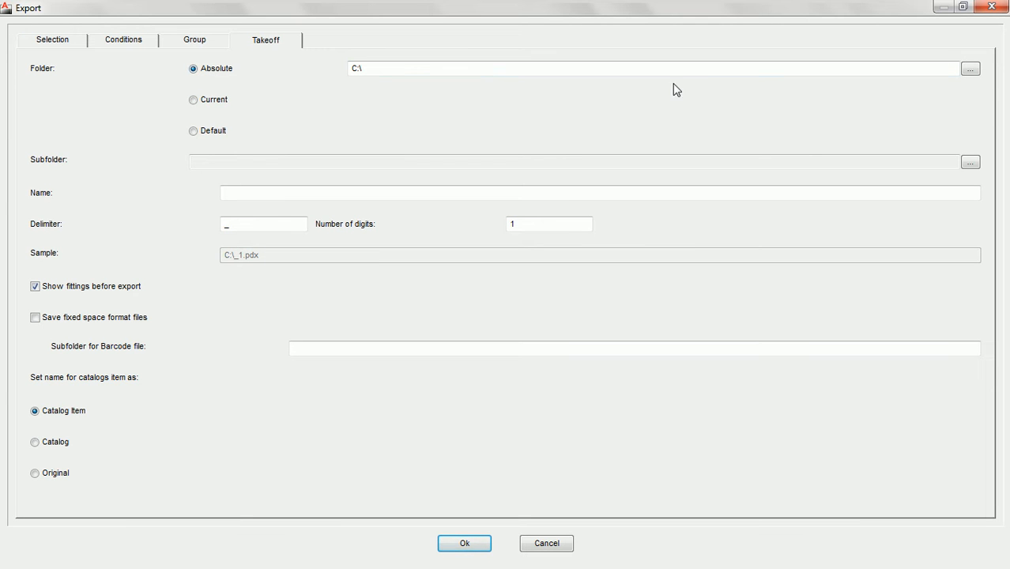
{"action": "left_click", "coordinate": [971, 71]}
{"action": "left_click_drag", "start_coordinate": [515, 173], "coordinate": [454, 135]}
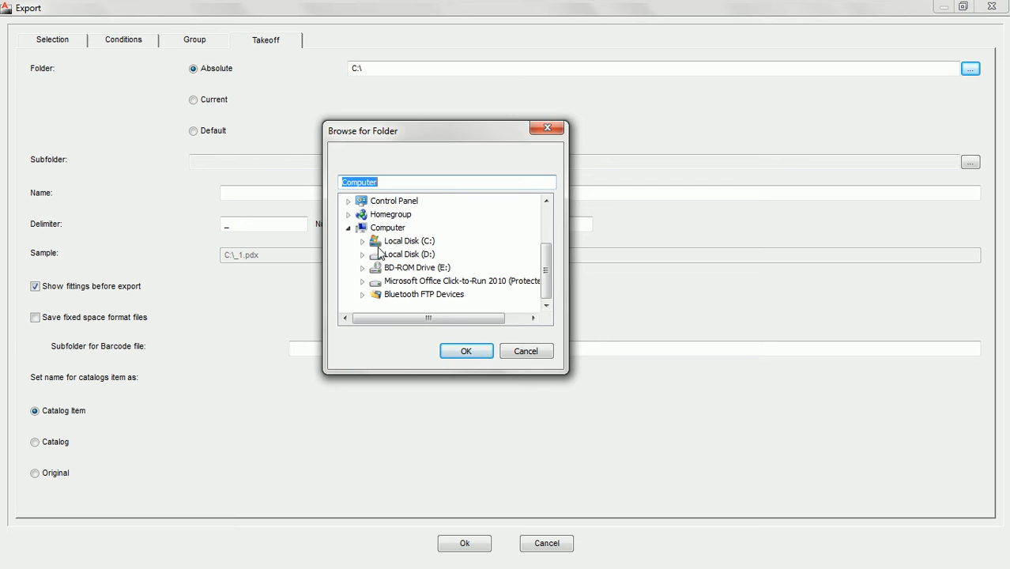
{"action": "left_click", "coordinate": [408, 241]}
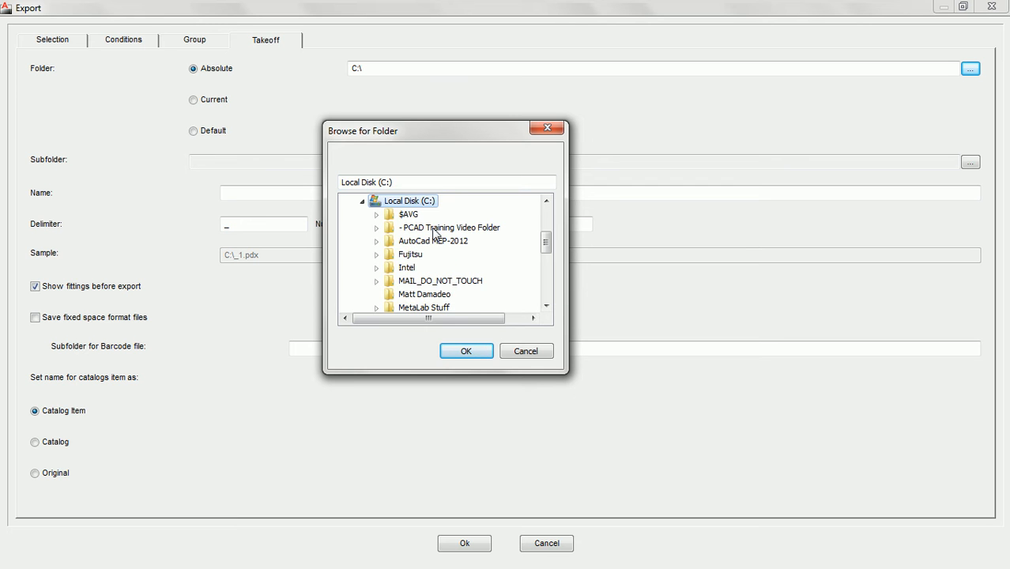
{"action": "left_click", "coordinate": [434, 229]}
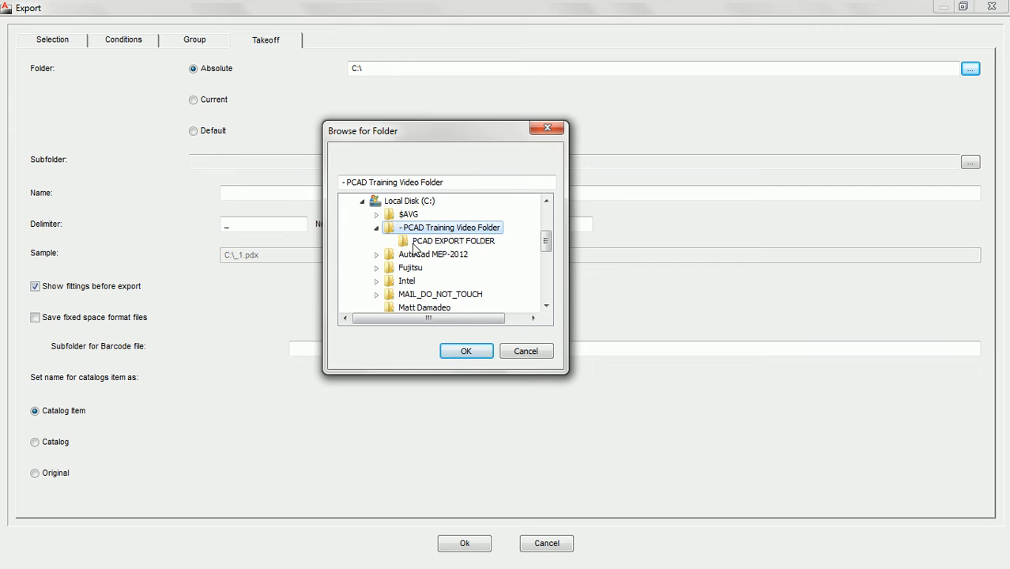
{"action": "left_click", "coordinate": [443, 242]}
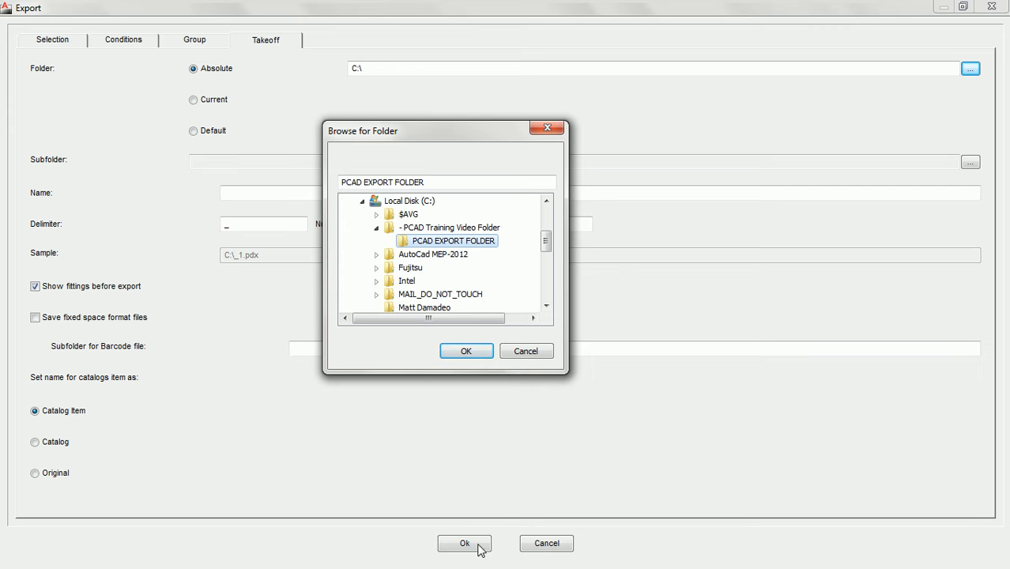
{"action": "left_click", "coordinate": [468, 352]}
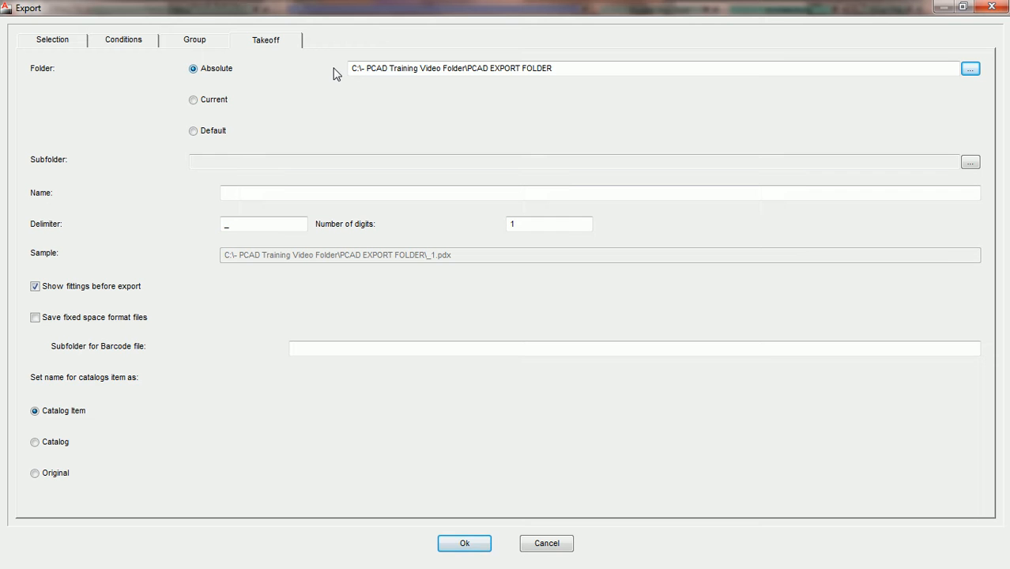
- Switch the takeoff export folder from Current to Default, PCAD DEFAULT EXPORT FOLDER
{"action": "left_click", "coordinate": [194, 100]}
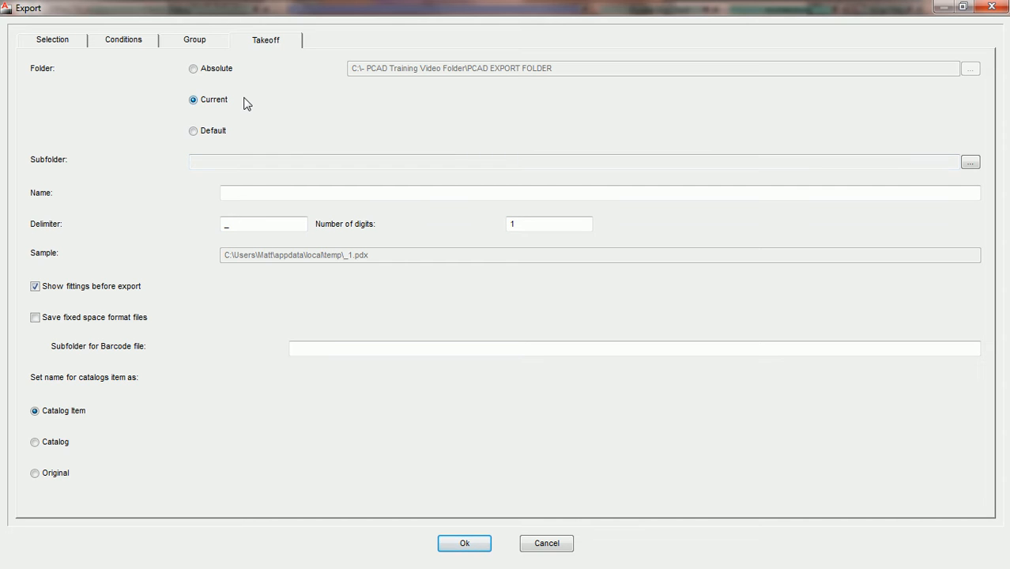
{"action": "left_click", "coordinate": [193, 132]}
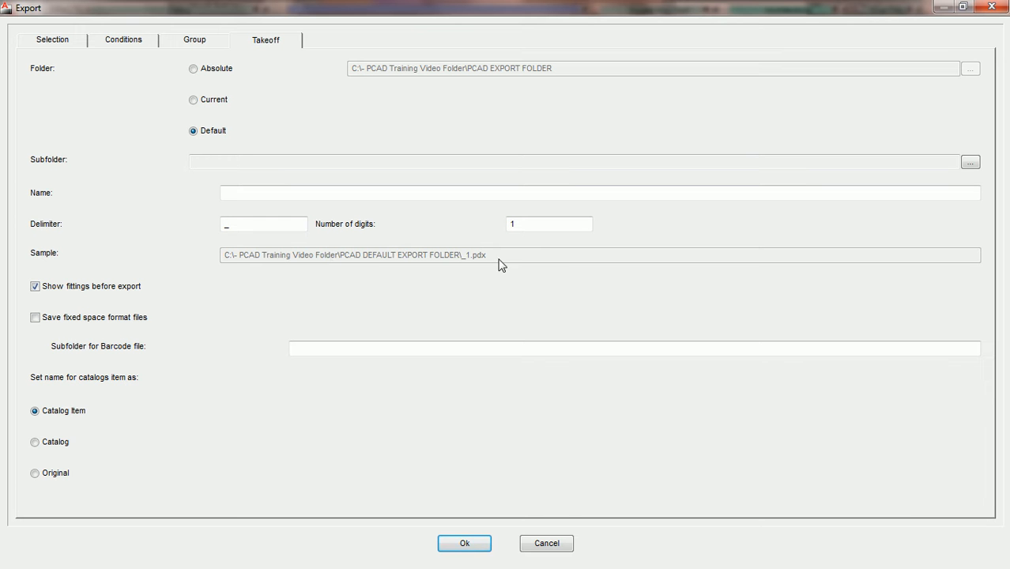
- Cancel the export and go to the Library's Automatics > Export settings page
{"action": "left_click", "coordinate": [549, 544]}
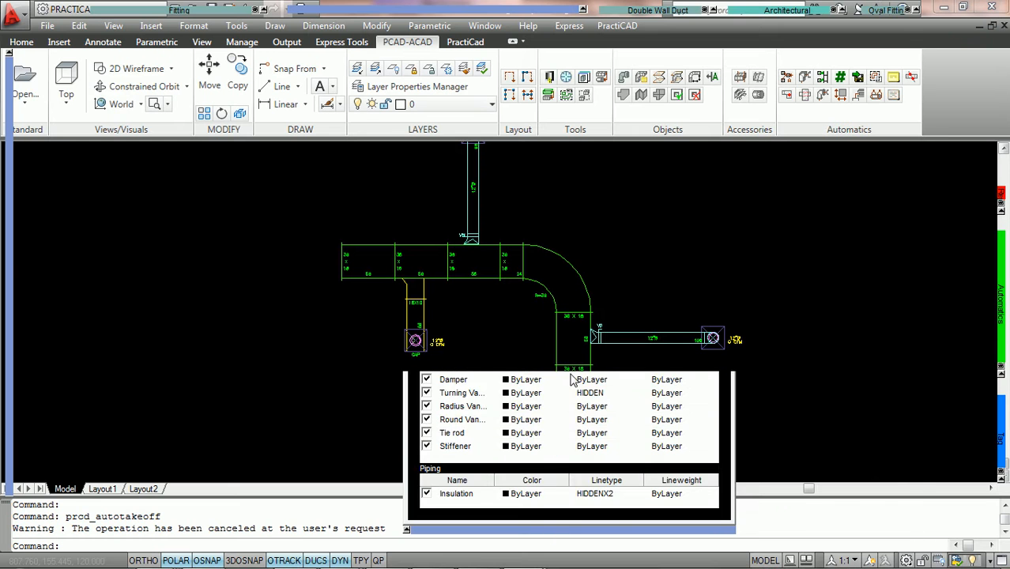
{"action": "left_click", "coordinate": [549, 78]}
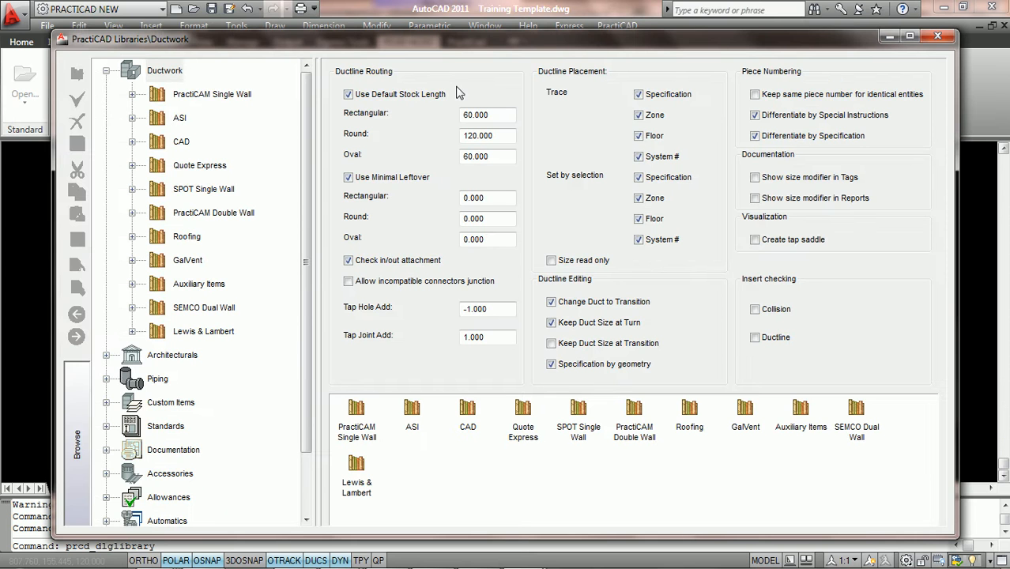
{"action": "left_click", "coordinate": [106, 70]}
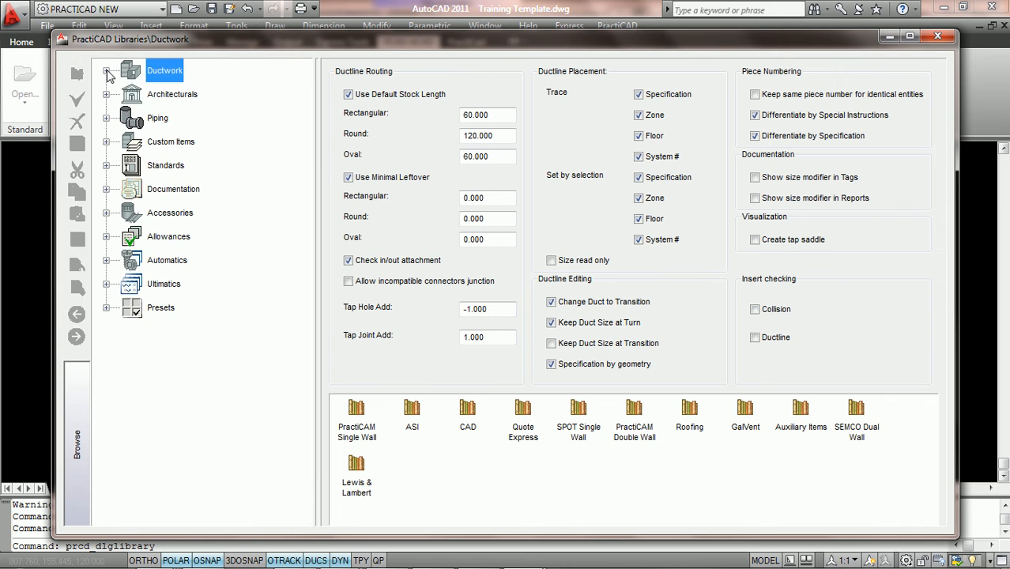
{"action": "left_click", "coordinate": [106, 260]}
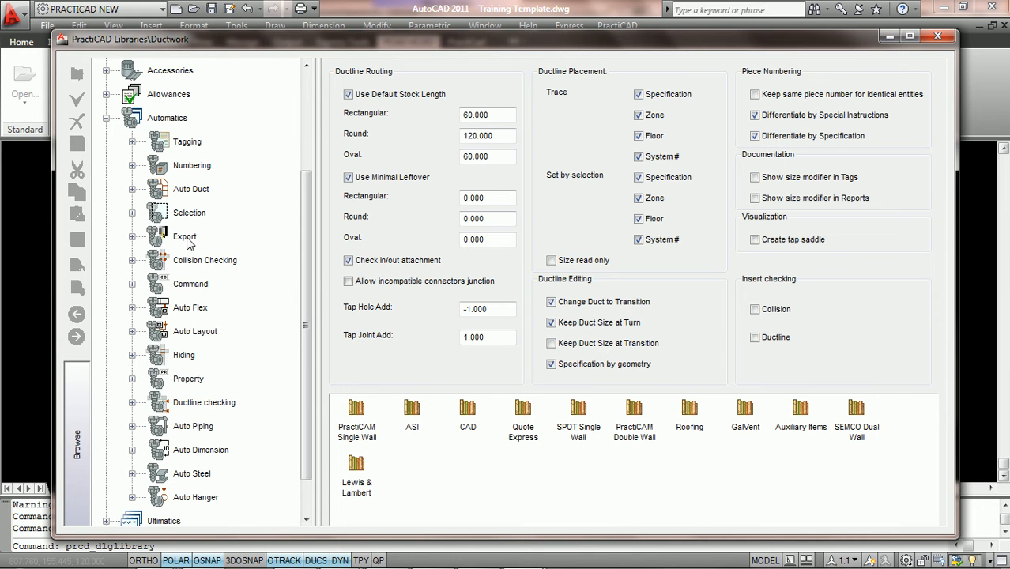
{"action": "left_click", "coordinate": [185, 238]}
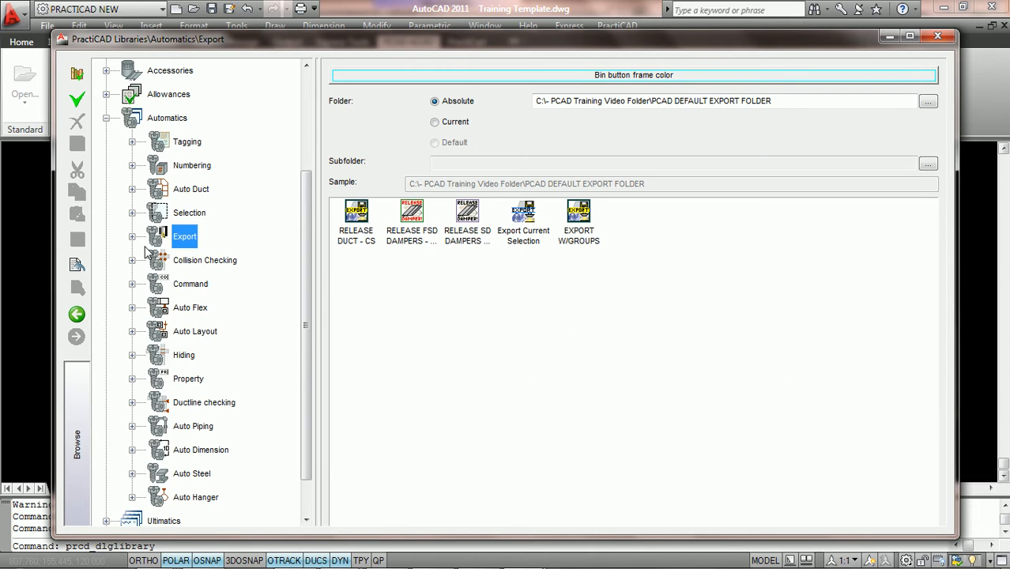
- List the five Export presets, preview Current, then return the folder to Absolute
{"action": "left_click", "coordinate": [132, 237]}
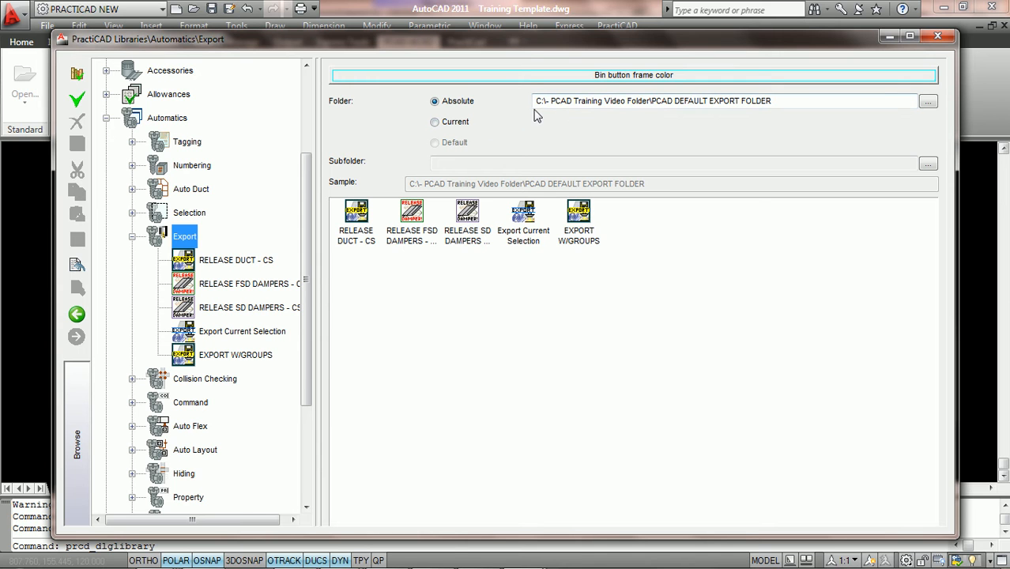
{"action": "left_click", "coordinate": [911, 37]}
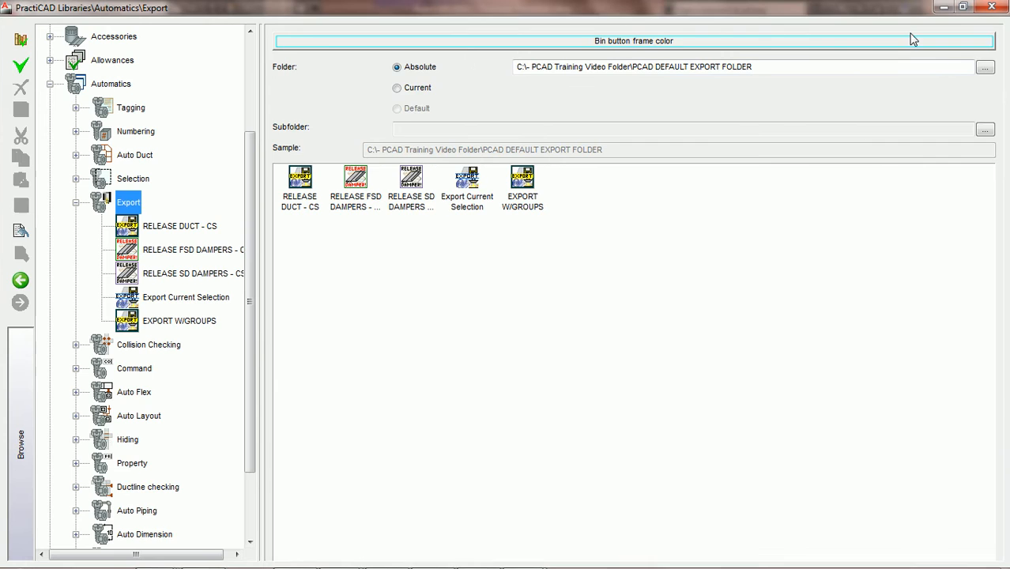
{"action": "left_click", "coordinate": [400, 93]}
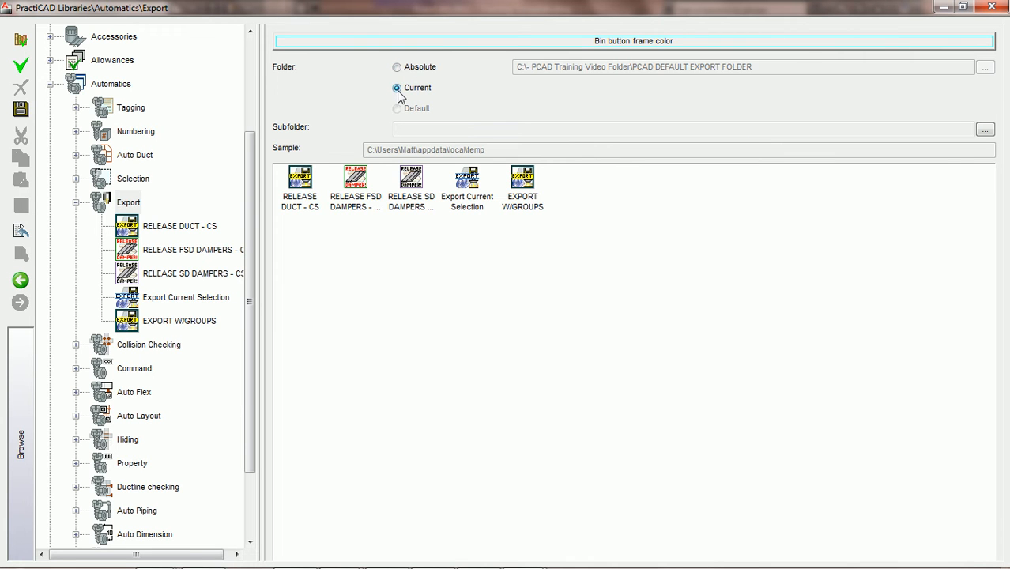
{"action": "left_click", "coordinate": [397, 68]}
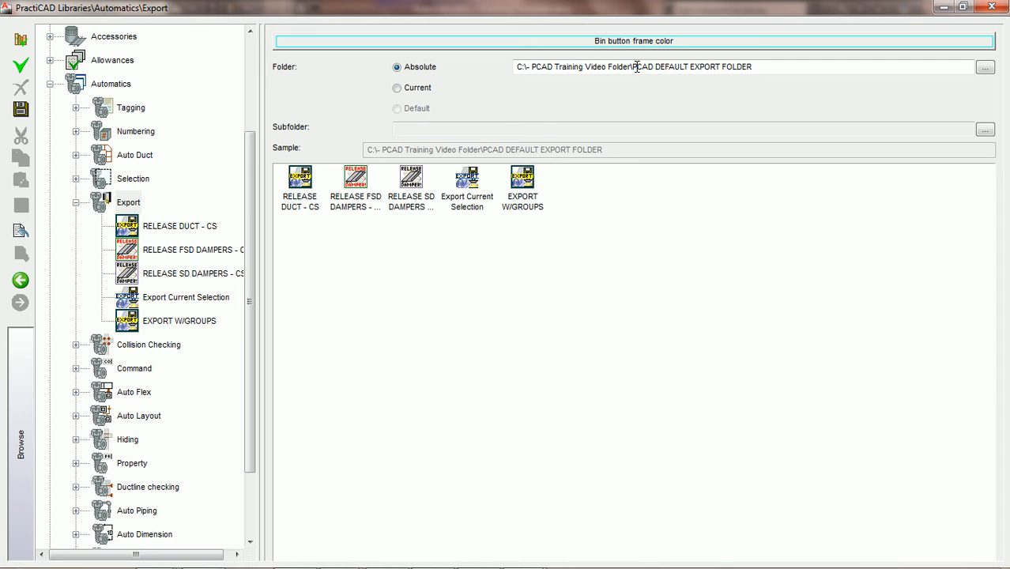
{"action": "double_click", "coordinate": [609, 9]}
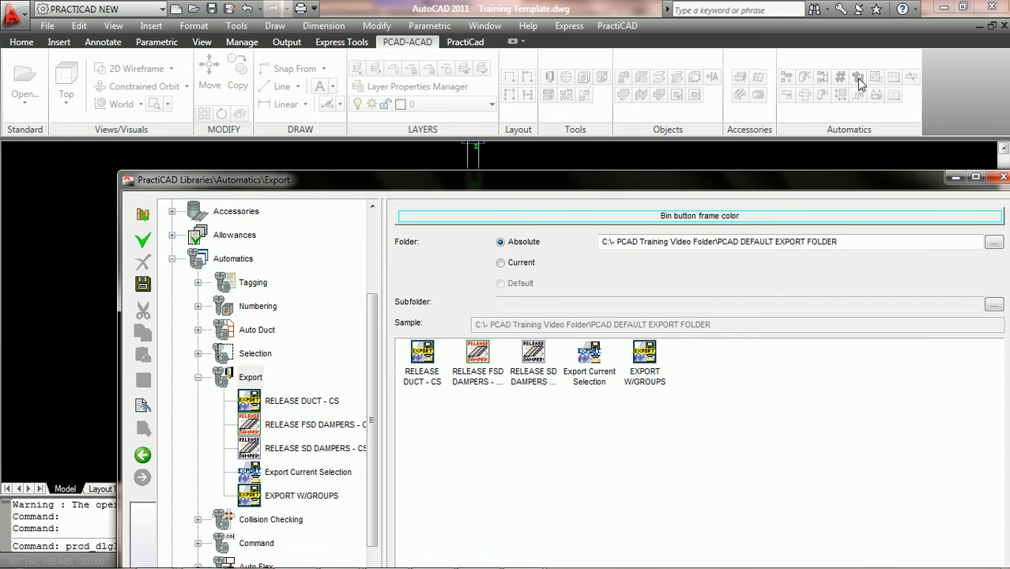
- Move the PractiCAD Libraries window toward the top left of the screen
{"action": "left_click_drag", "start_coordinate": [851, 187], "coordinate": [778, 35]}
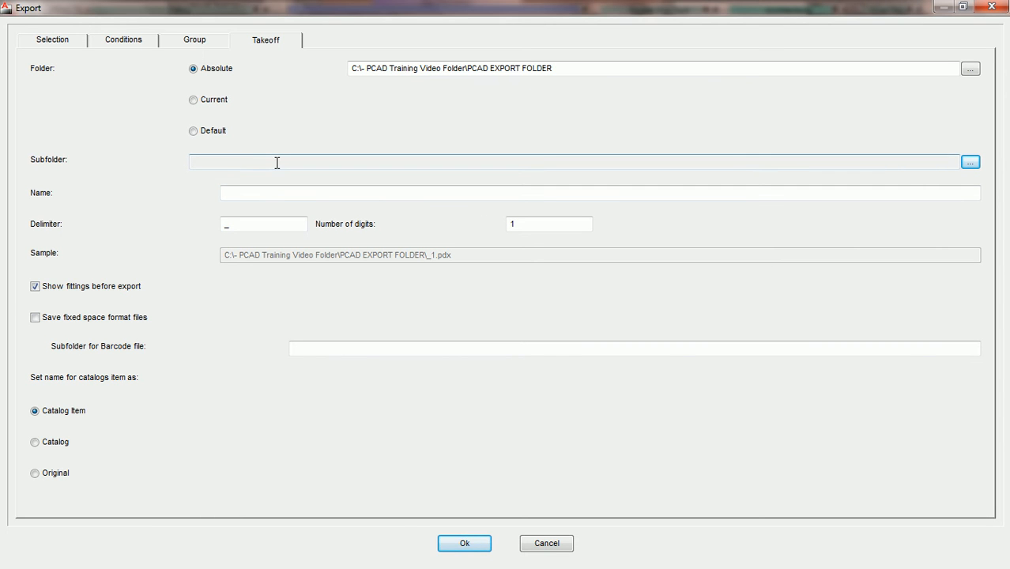
- Set the takeoff export subfolder expression to the Job Name property
{"action": "left_click", "coordinate": [971, 163]}
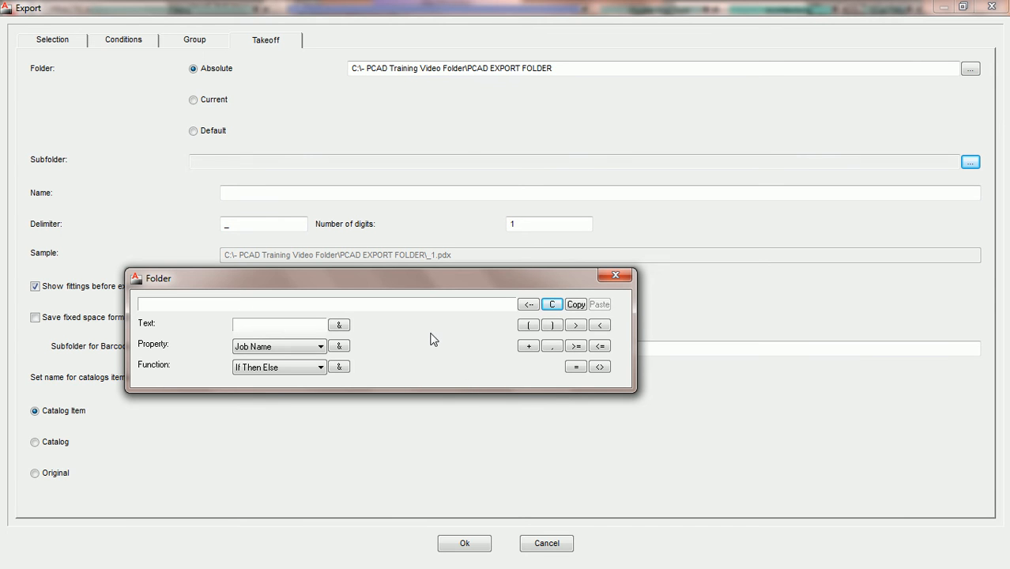
{"action": "left_click", "coordinate": [321, 347]}
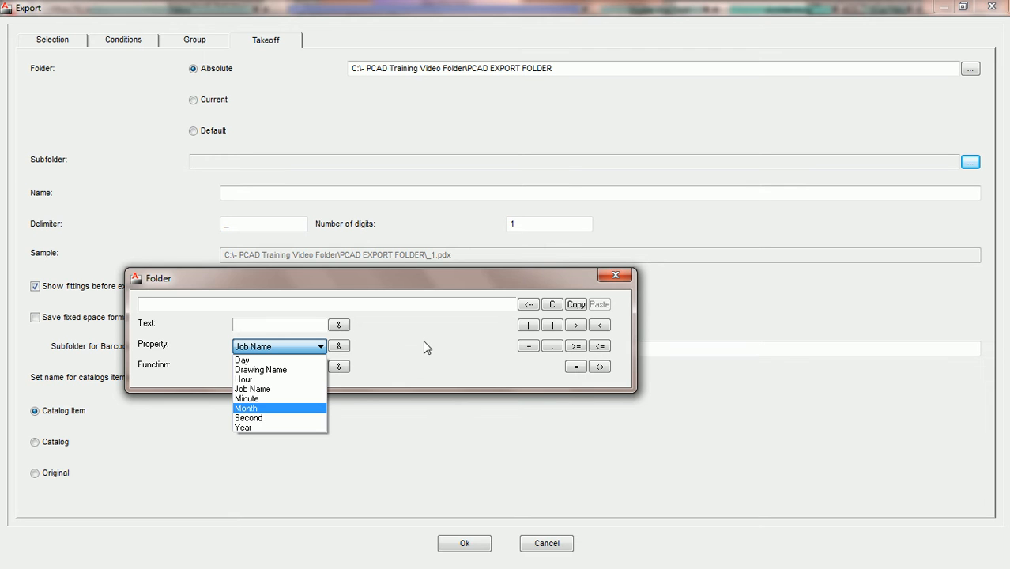
{"action": "left_click", "coordinate": [341, 350]}
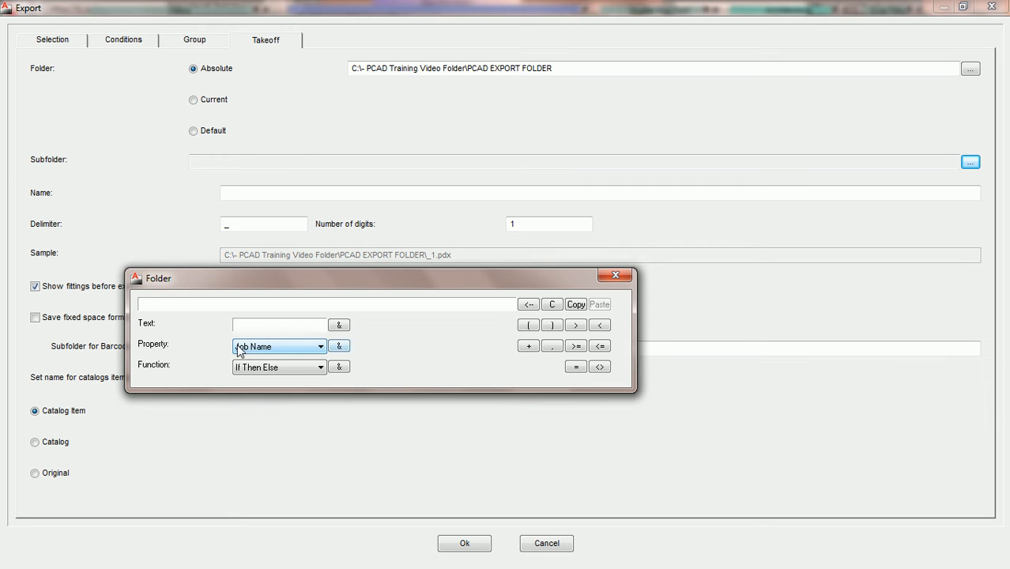
{"action": "left_click", "coordinate": [339, 346]}
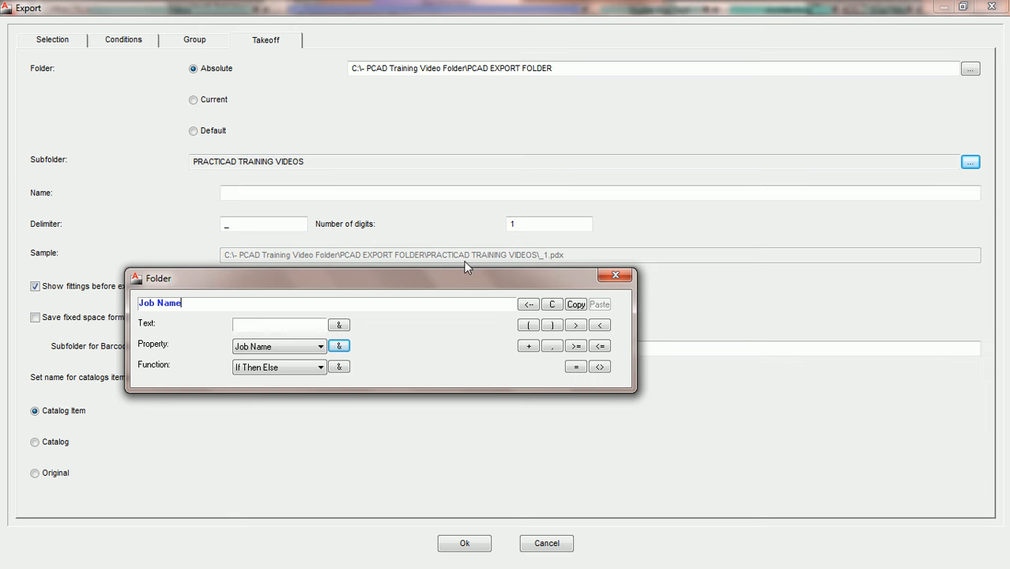
- Export the HP group's fittings, then view Computer from the Start menu
{"action": "left_click", "coordinate": [462, 544]}
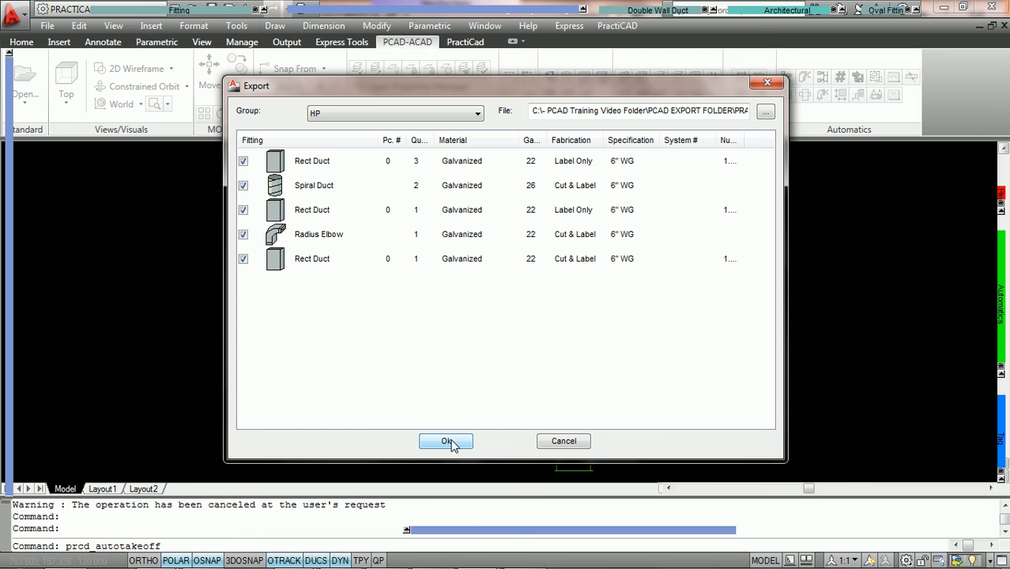
{"action": "left_click", "coordinate": [448, 442]}
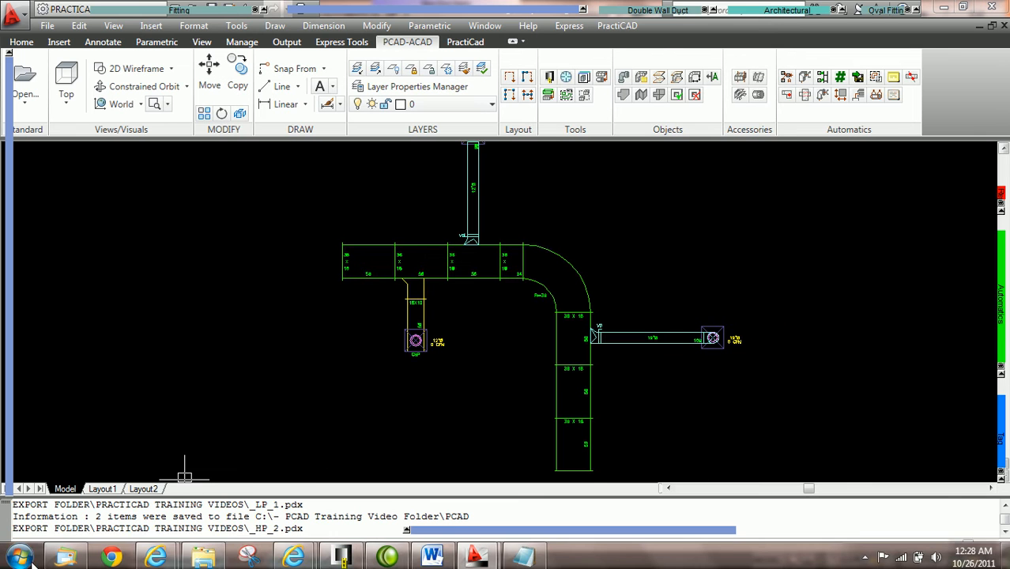
{"action": "left_click", "coordinate": [30, 559]}
{"action": "left_click", "coordinate": [225, 225]}
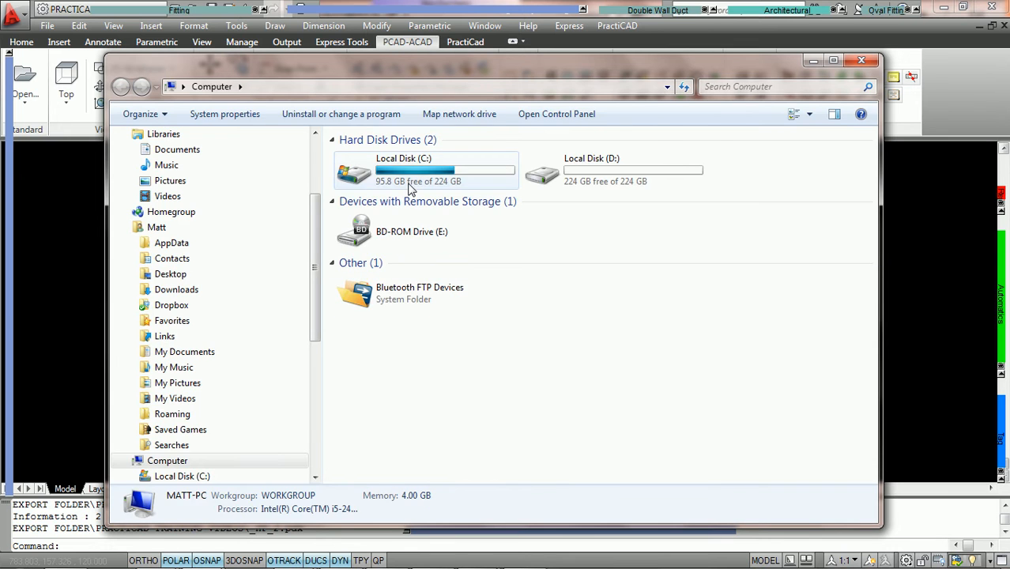
- Browse Local Disk (C:) > PCAD Training Video Folder > PCAD EXPORT FOLDER in Windows Explorer
{"action": "double_click", "coordinate": [409, 188]}
{"action": "double_click", "coordinate": [389, 157]}
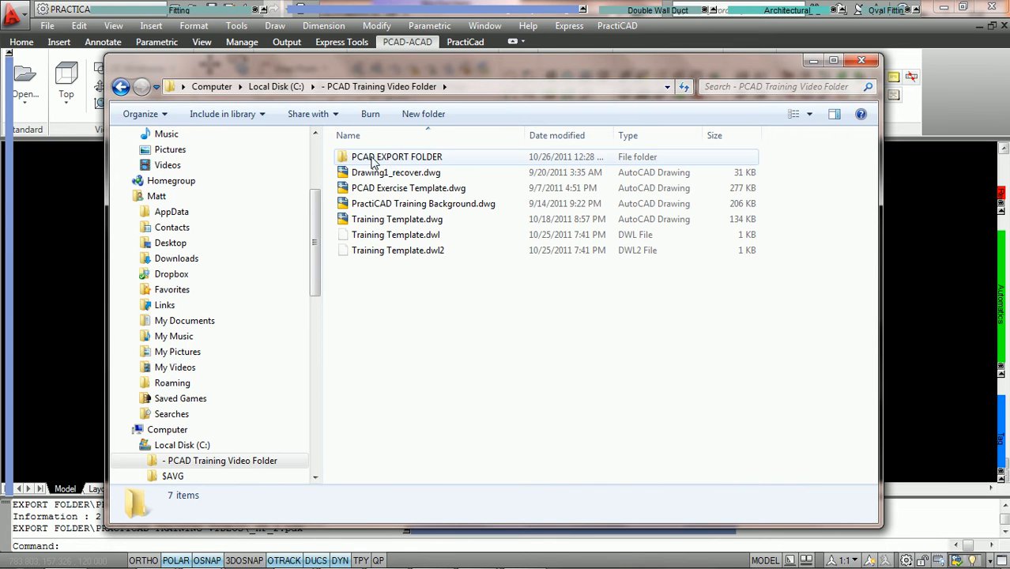
{"action": "left_click", "coordinate": [388, 158]}
{"action": "double_click", "coordinate": [387, 159]}
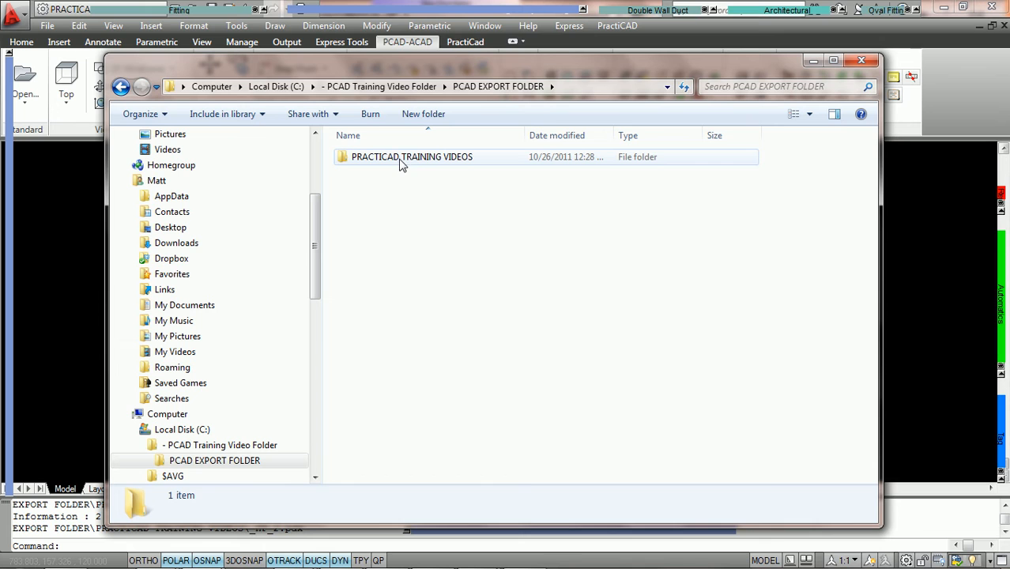
{"action": "mouse_move", "coordinate": [440, 11]}
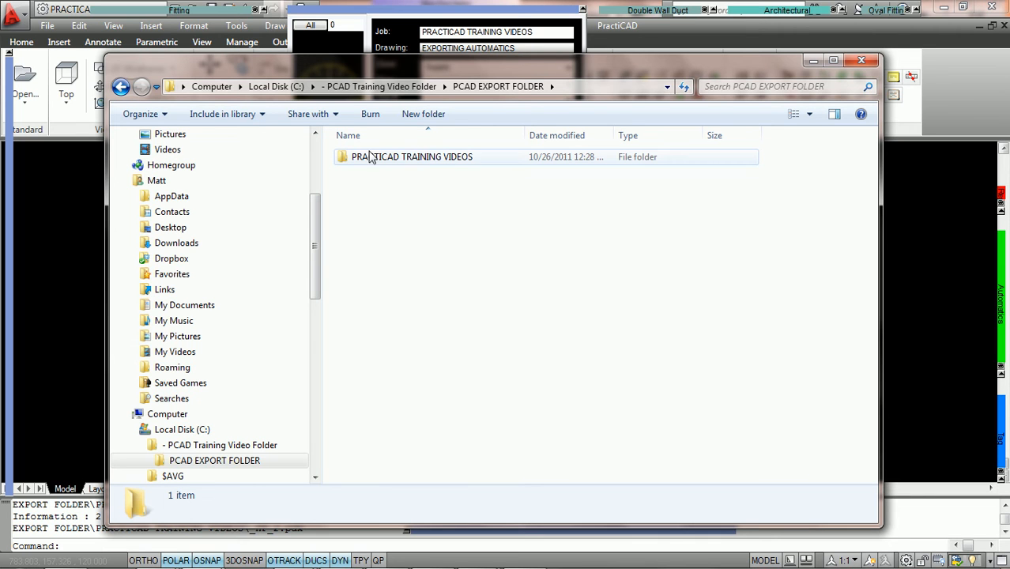
- Enter PRACTICAD TRAINING VIDEOS, then go back to the subfolder expression builder holding Job Name
{"action": "double_click", "coordinate": [414, 160]}
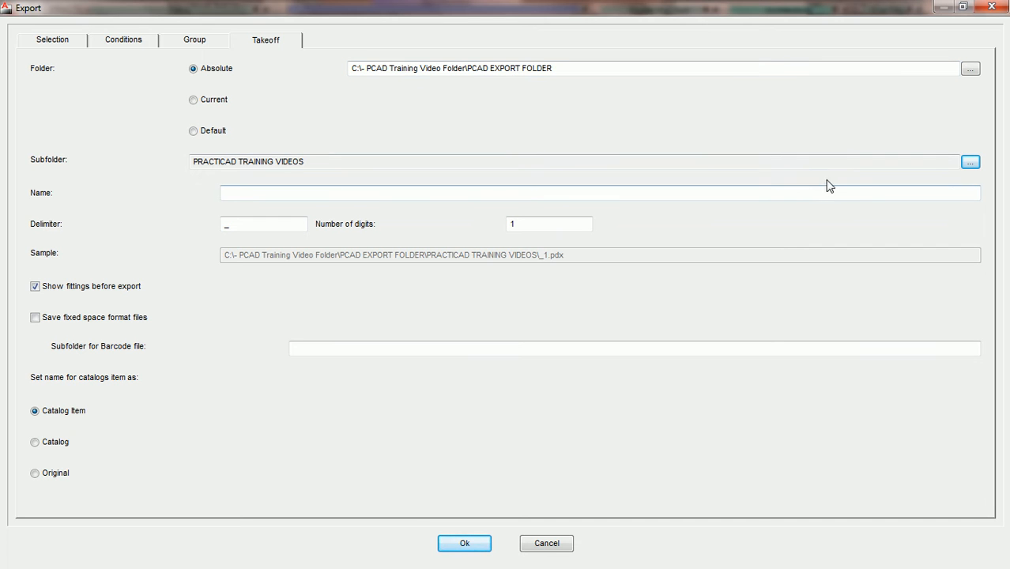
{"action": "left_click", "coordinate": [971, 163]}
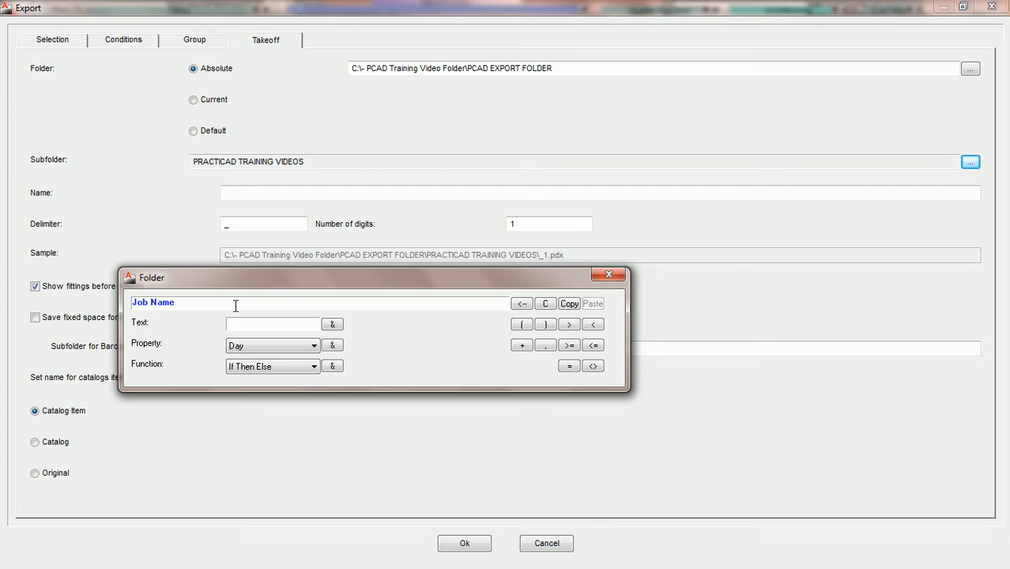
- Append a "\" text separator with plus signs so the expression reads Job Name+"\"+
{"action": "left_click", "coordinate": [297, 323]}
{"action": "type", "text": "\\"}
{"action": "left_click", "coordinate": [522, 346]}
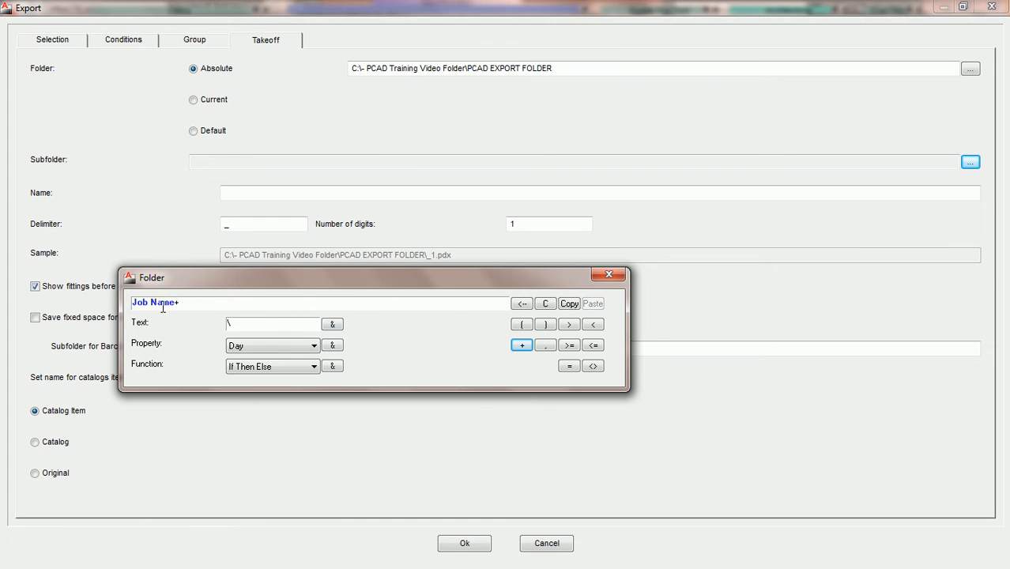
{"action": "left_click", "coordinate": [333, 325]}
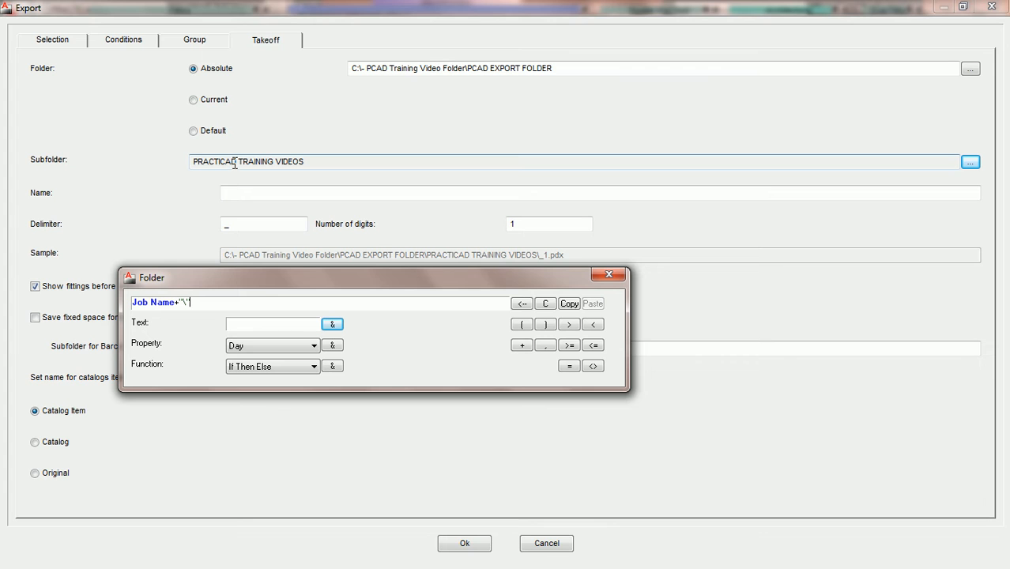
{"action": "left_click", "coordinate": [521, 346]}
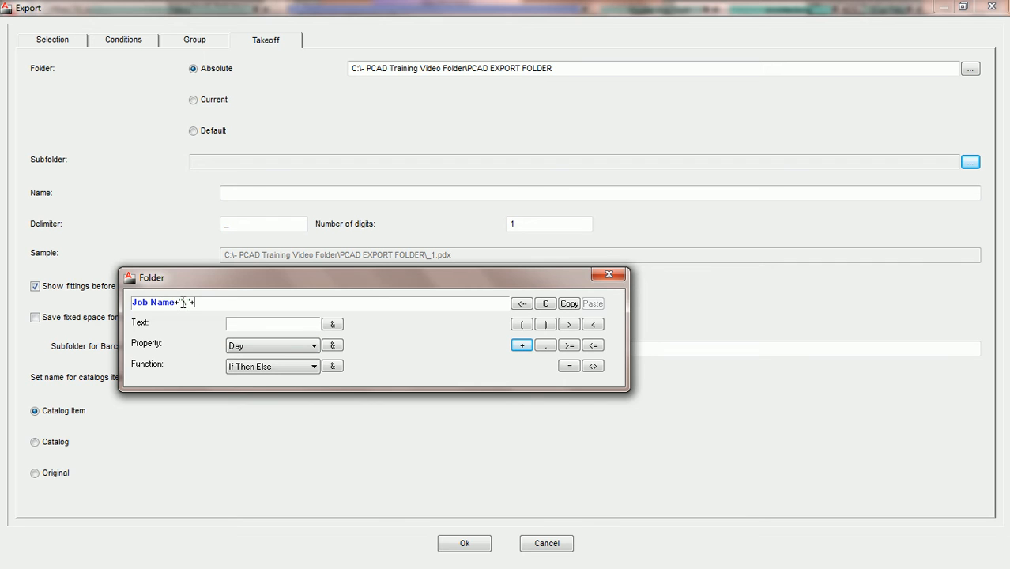
{"action": "type", "text": "\\"}
- Try adding the Month property to the expression, then remove it
{"action": "left_click", "coordinate": [314, 348]}
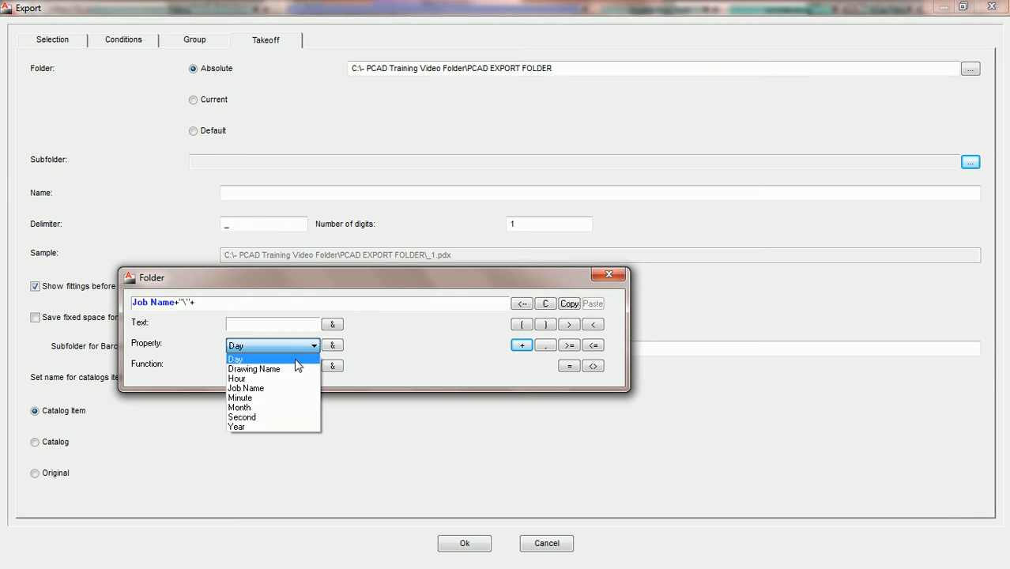
{"action": "left_click", "coordinate": [271, 408]}
{"action": "left_click", "coordinate": [333, 346]}
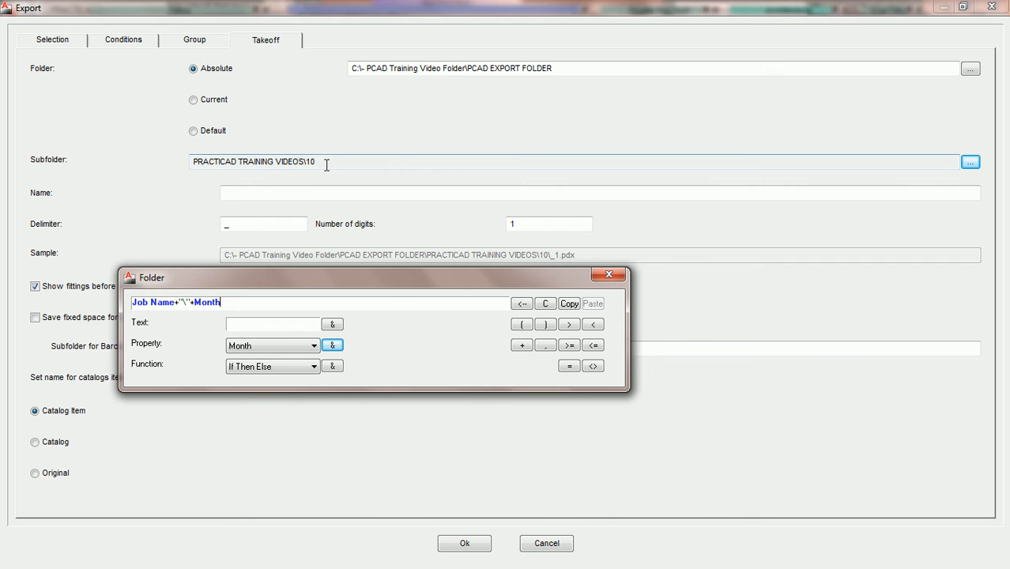
{"action": "left_click", "coordinate": [314, 368]}
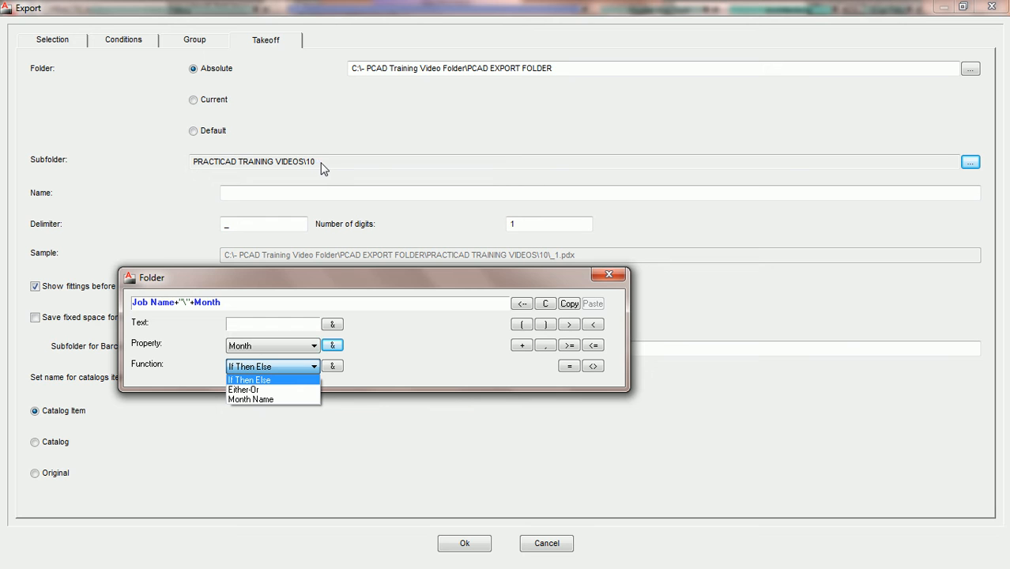
{"action": "left_click", "coordinate": [287, 302]}
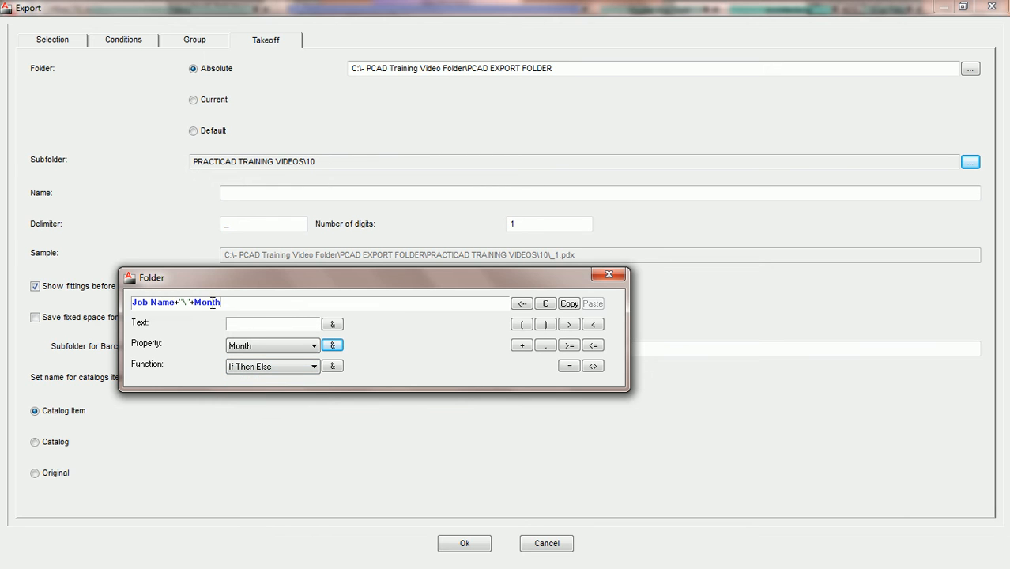
{"action": "left_click", "coordinate": [522, 305]}
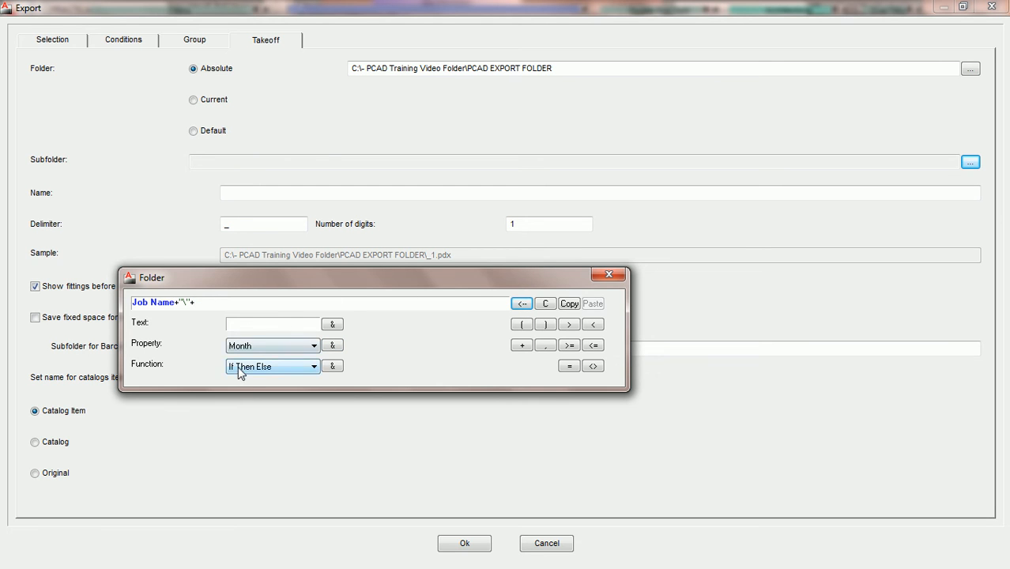
- Insert Month Name(Month) so the subfolder becomes PRACTICAD TRAINING VIDEOS\October
{"action": "left_click", "coordinate": [301, 367]}
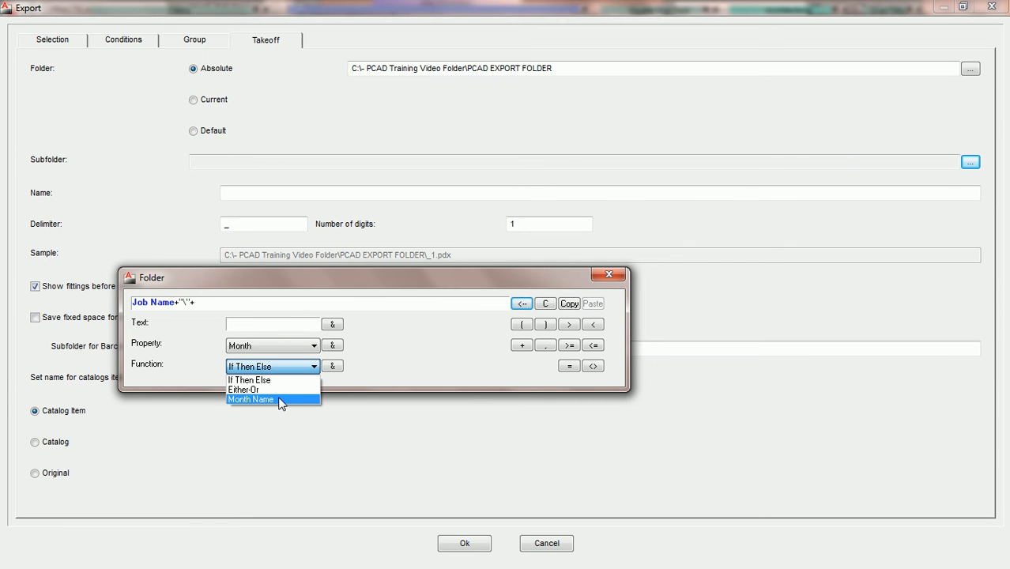
{"action": "left_click", "coordinate": [281, 400]}
{"action": "left_click", "coordinate": [332, 368]}
{"action": "left_click", "coordinate": [314, 367]}
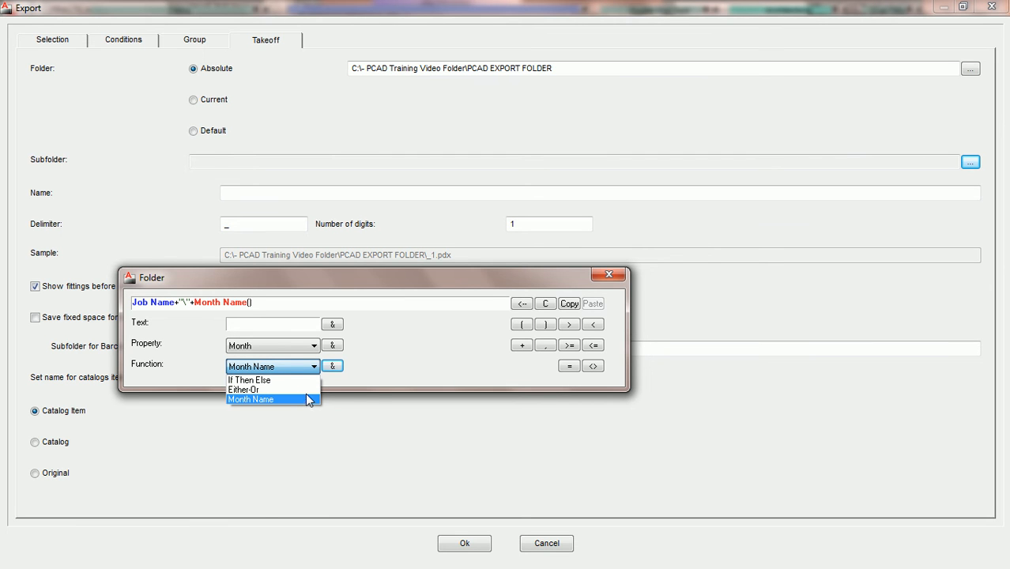
{"action": "left_click", "coordinate": [253, 308]}
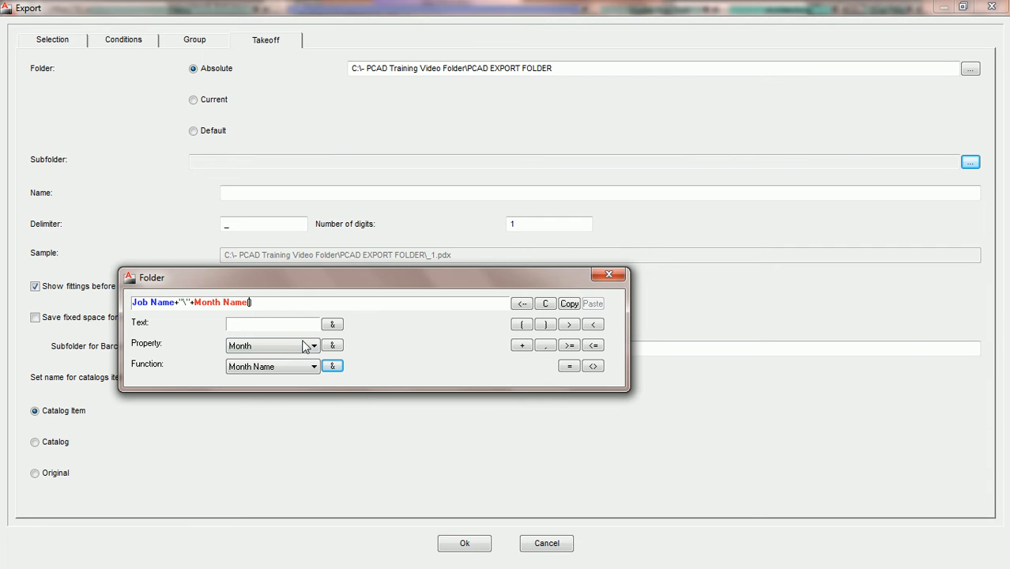
{"action": "left_click", "coordinate": [261, 345]}
- Build Month Name(Month) followed by a "-" separator in the subfolder expression
{"action": "left_click", "coordinate": [333, 345]}
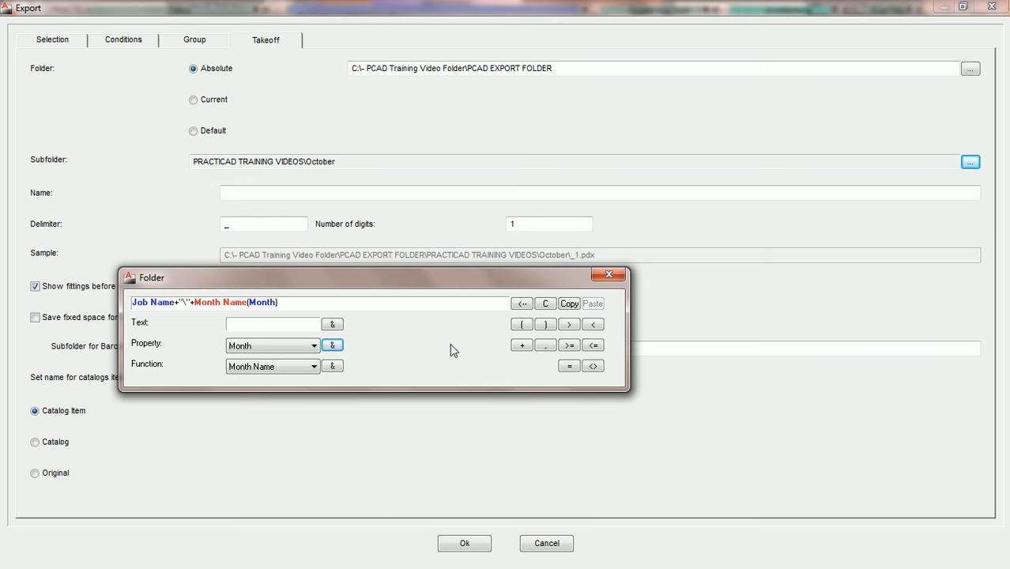
{"action": "left_click", "coordinate": [521, 348]}
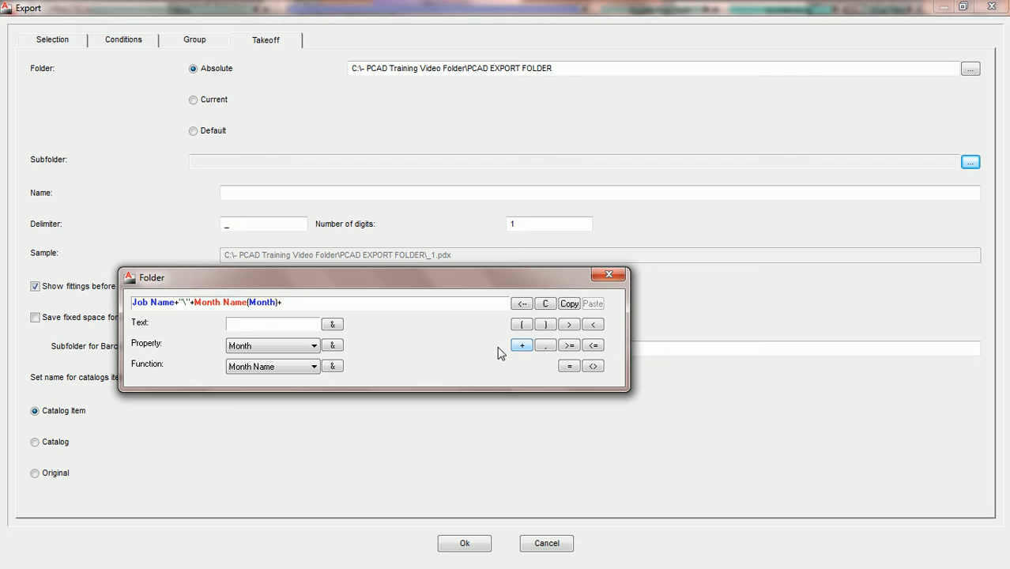
{"action": "left_click", "coordinate": [268, 324]}
{"action": "type", "text": "-"}
{"action": "left_click", "coordinate": [332, 325]}
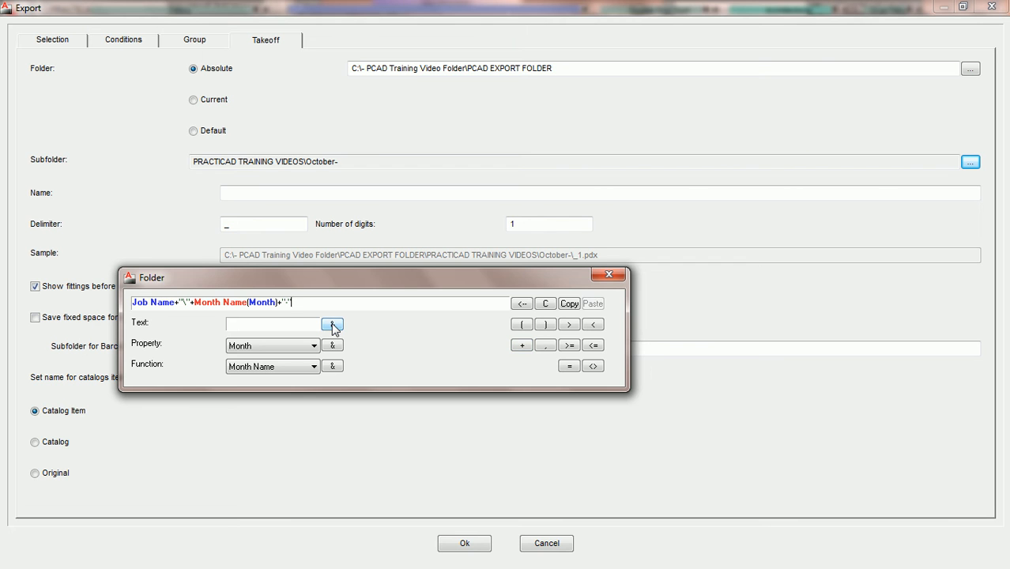
- Append Year so the subfolder reads PRACTICAD TRAINING VIDEOS\October-2011, and accept the settings
{"action": "left_click", "coordinate": [522, 345]}
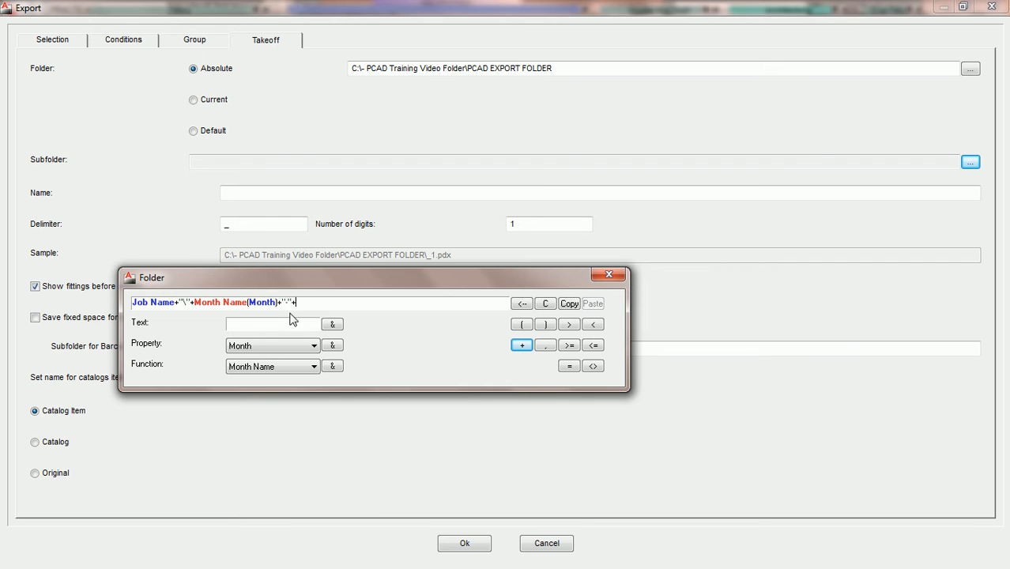
{"action": "left_click", "coordinate": [313, 348]}
{"action": "left_click", "coordinate": [260, 428]}
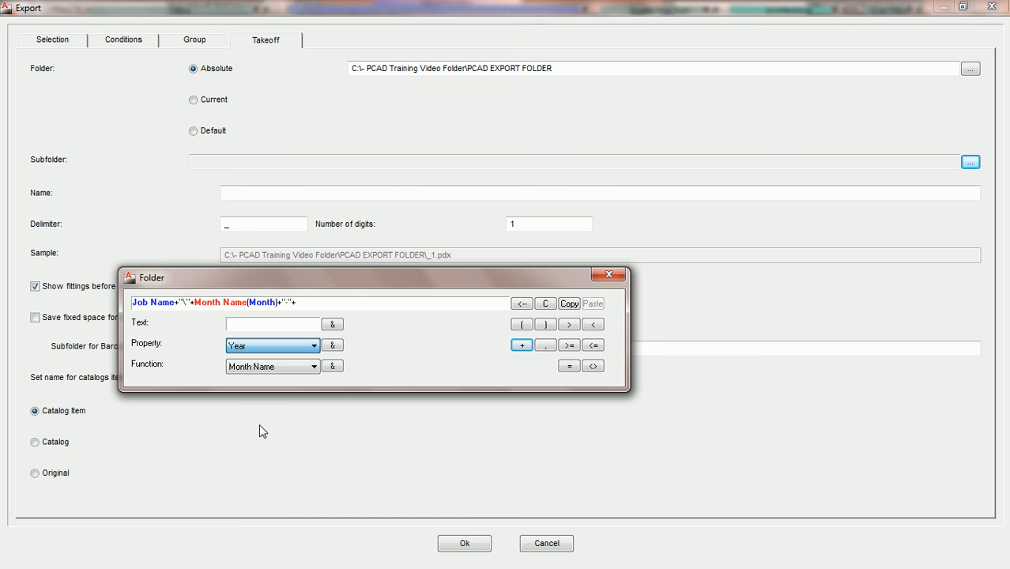
{"action": "left_click", "coordinate": [333, 348]}
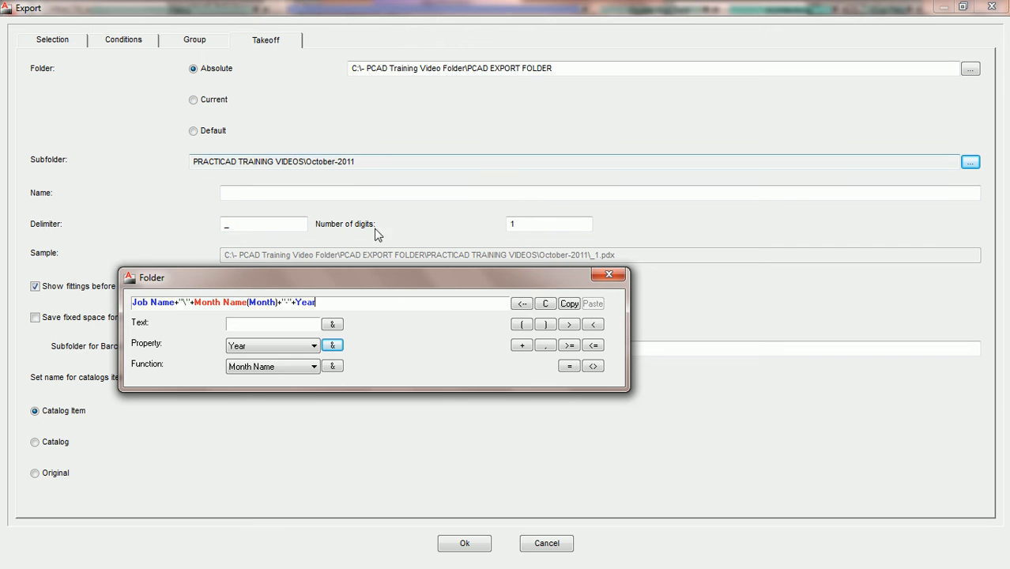
{"action": "left_click", "coordinate": [465, 544]}
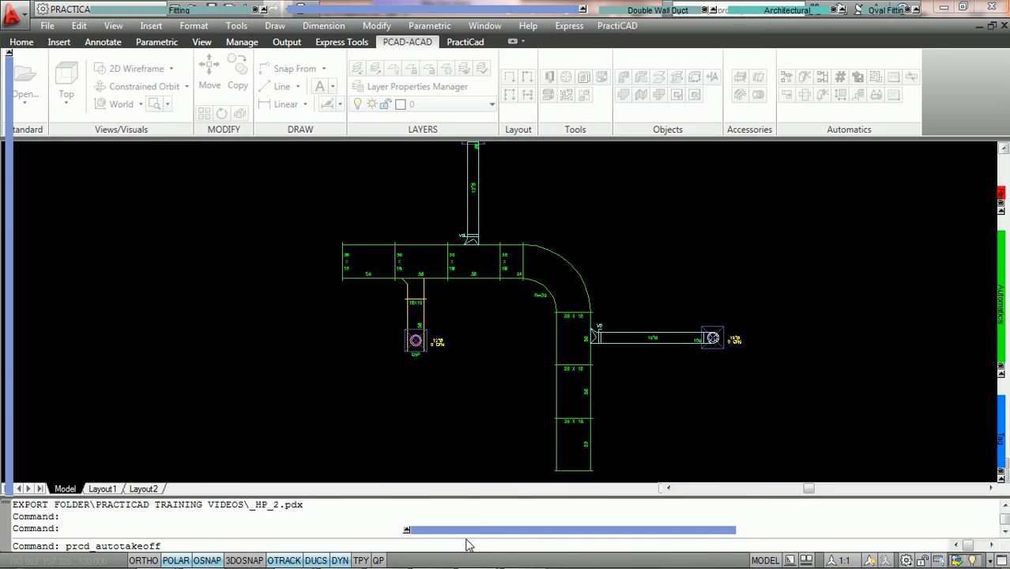
- Run the export, saving _LP_1.pdx and _HP_2.pdx into October-2011, then bring up Computer
{"action": "left_click", "coordinate": [450, 440]}
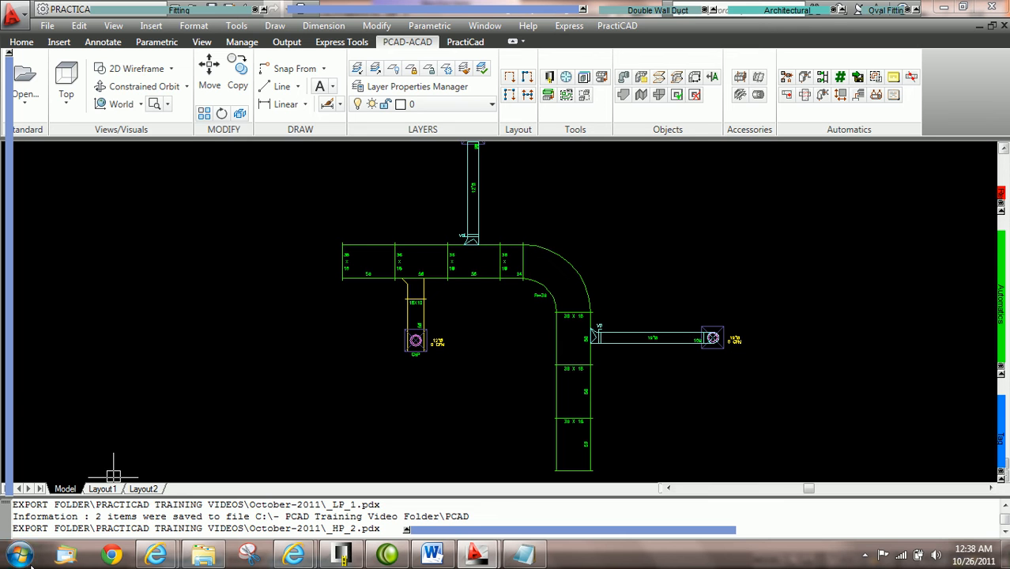
{"action": "left_click", "coordinate": [19, 562]}
{"action": "left_click", "coordinate": [225, 226]}
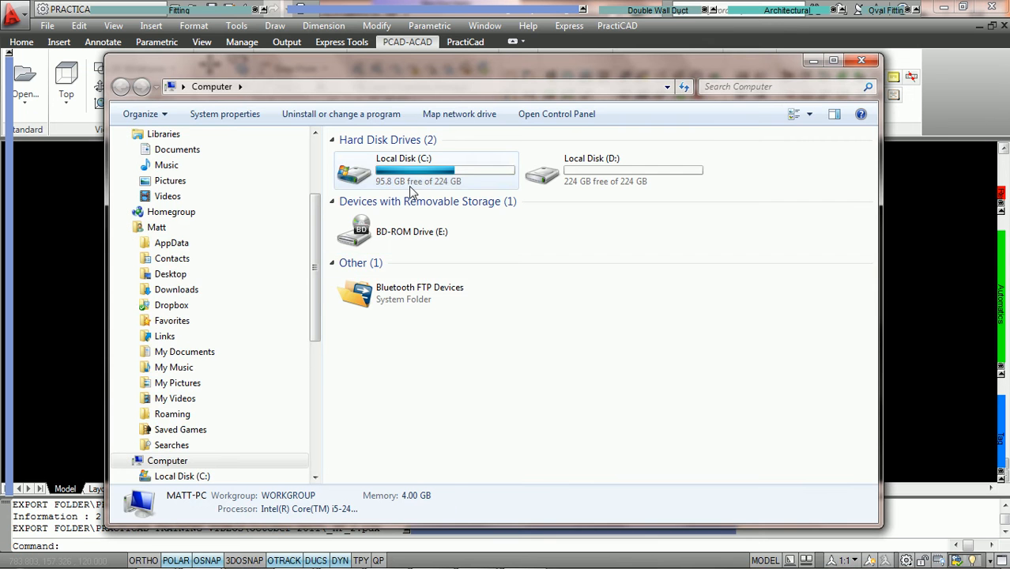
- Browse from Local Disk (C:) through PCAD EXPORT FOLDER to PRACTICAD TRAINING VIDEOS\October-2011
{"action": "double_click", "coordinate": [409, 186]}
{"action": "left_click", "coordinate": [401, 162]}
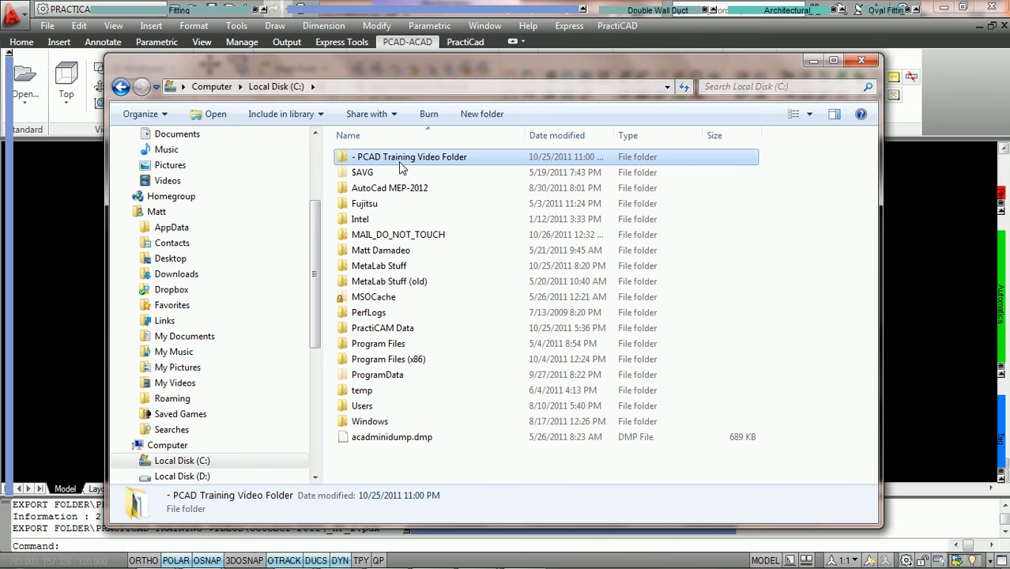
{"action": "double_click", "coordinate": [401, 162]}
{"action": "double_click", "coordinate": [395, 158]}
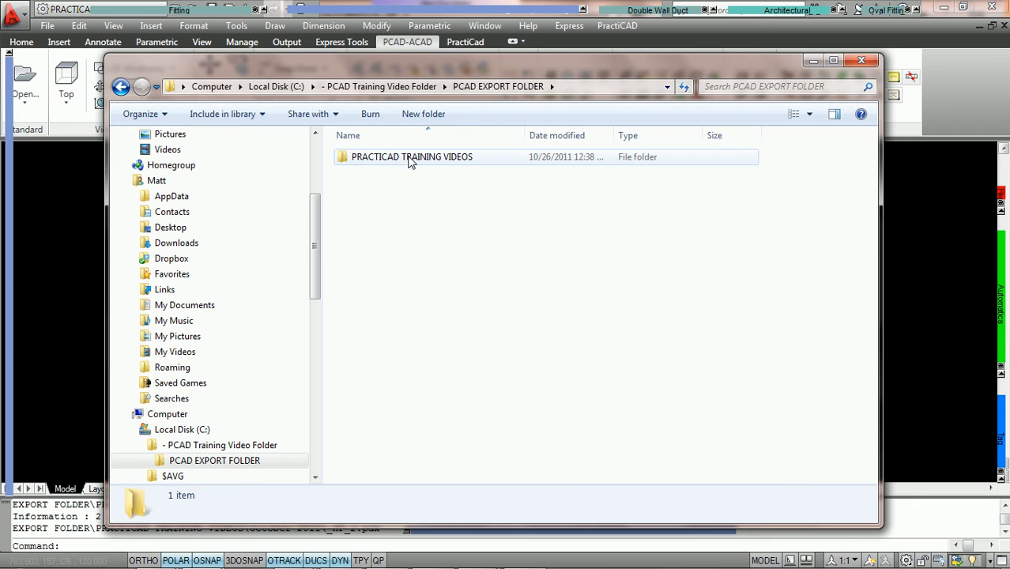
{"action": "double_click", "coordinate": [410, 163]}
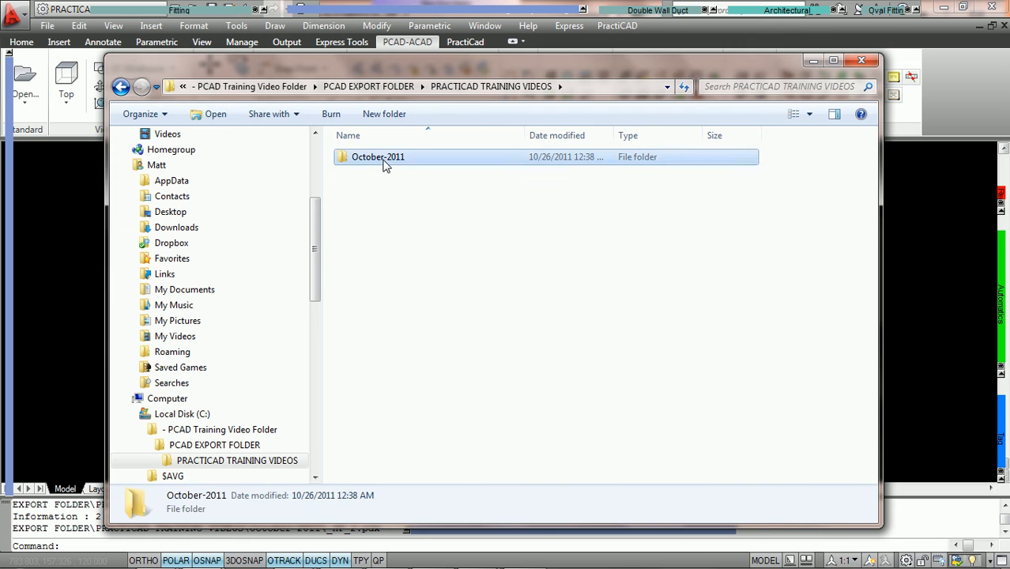
{"action": "double_click", "coordinate": [385, 164]}
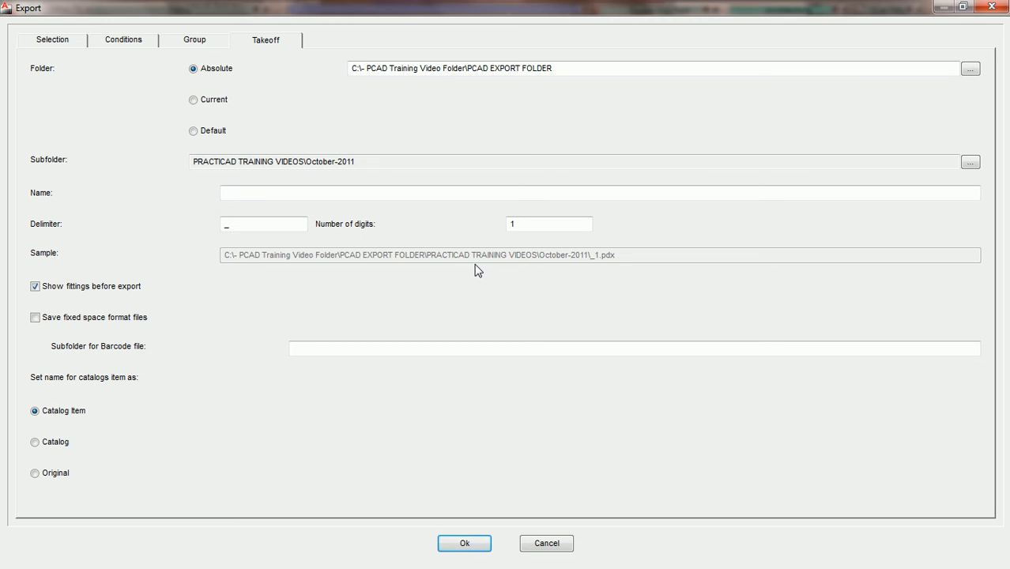
- Check the ORDER grouping settings, then the takeoff file-naming settings
{"action": "left_click", "coordinate": [194, 45]}
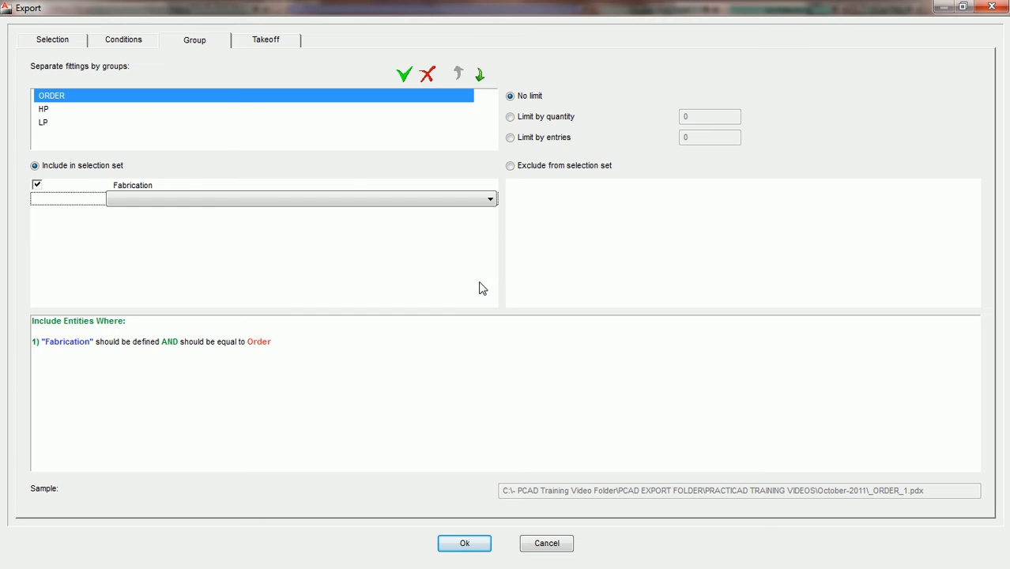
{"action": "left_click", "coordinate": [269, 42]}
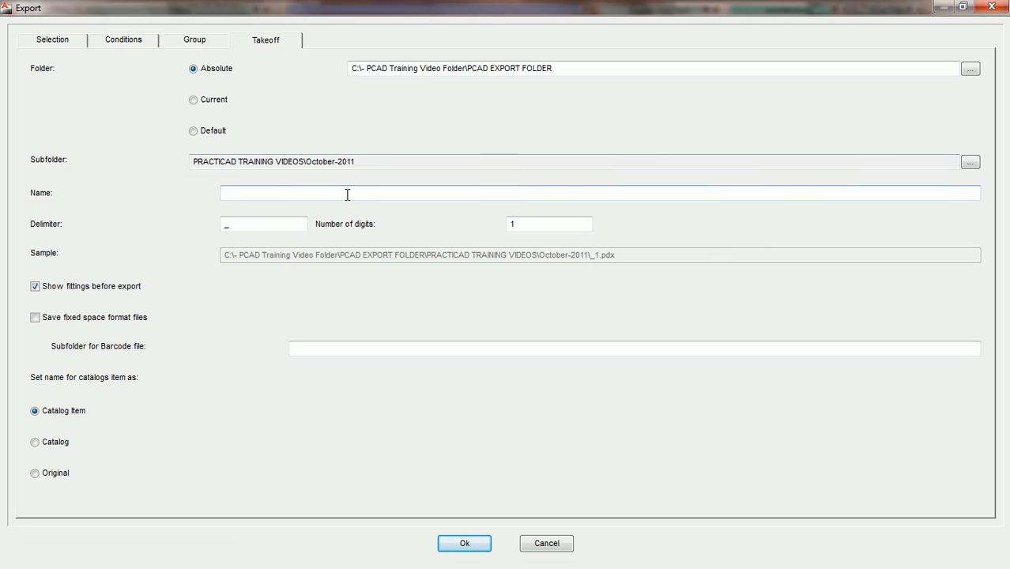
- Paste PCAD TAKEOFF as the file name, giving October-2011\PCAD TAKEOFF_1.pdx
{"action": "type", "text": "PCAD TAKEOFF"}
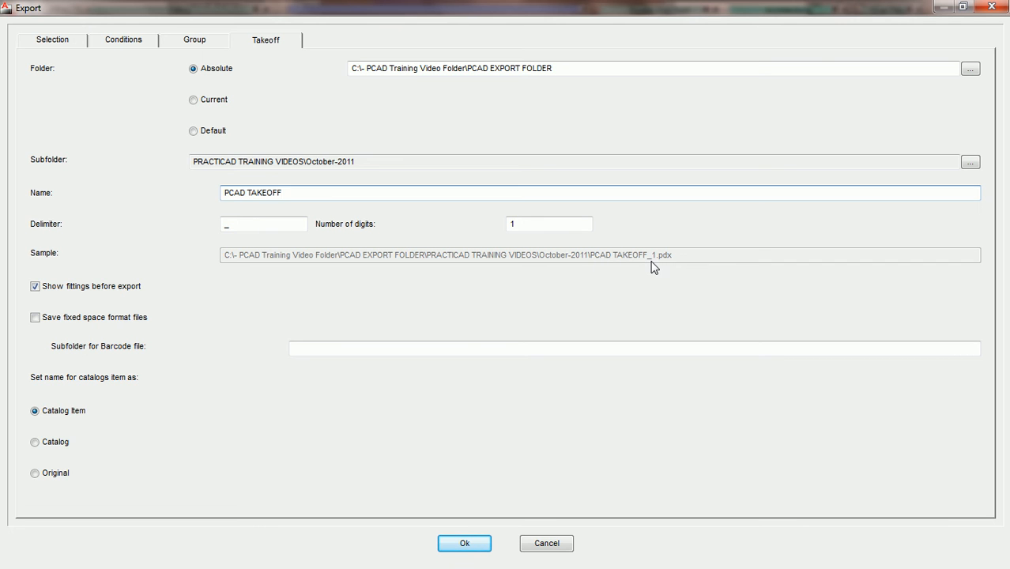
- Review the HP and ORDER group conditions in the grouping settings
{"action": "left_click", "coordinate": [195, 43]}
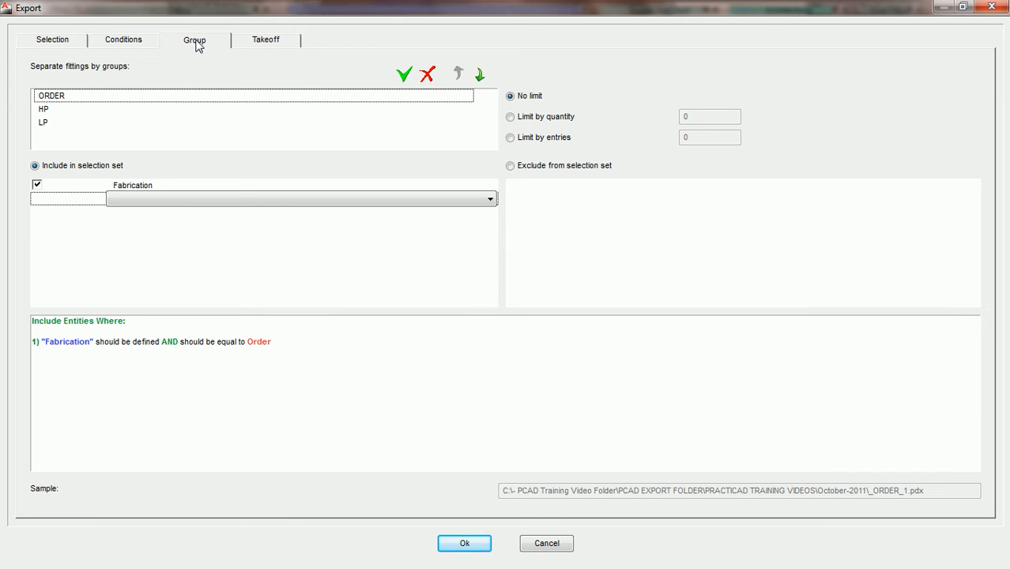
{"action": "left_click", "coordinate": [45, 110]}
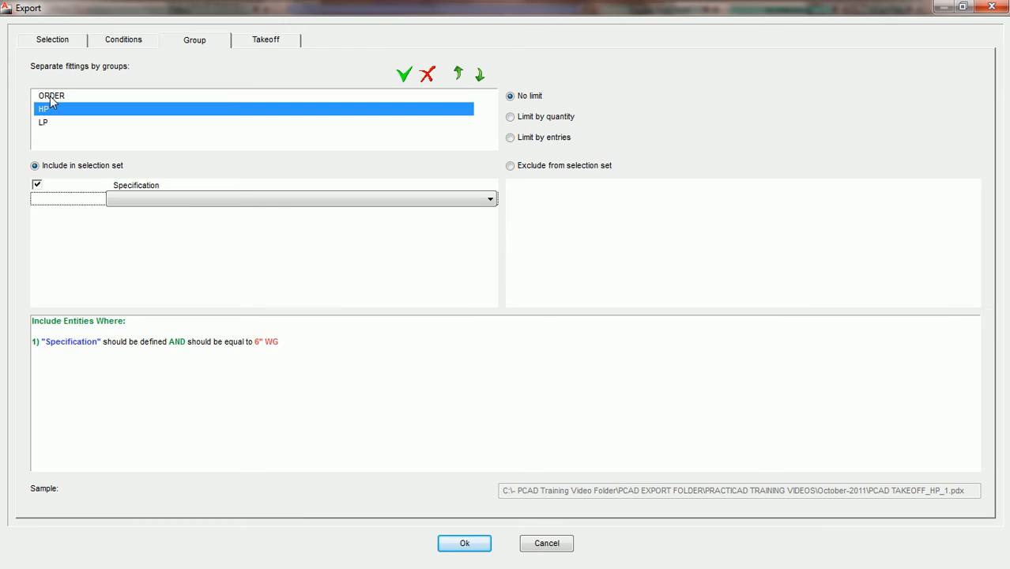
{"action": "left_click", "coordinate": [50, 97]}
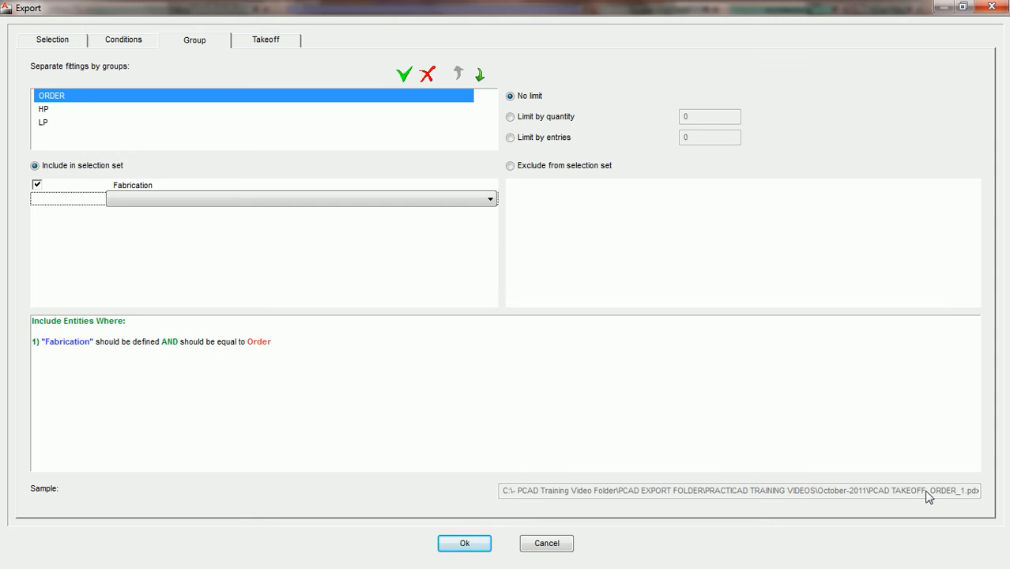
- Run the takeoff export into October-2011 and bring up the Local Disk (C:) window
{"action": "left_click", "coordinate": [467, 544]}
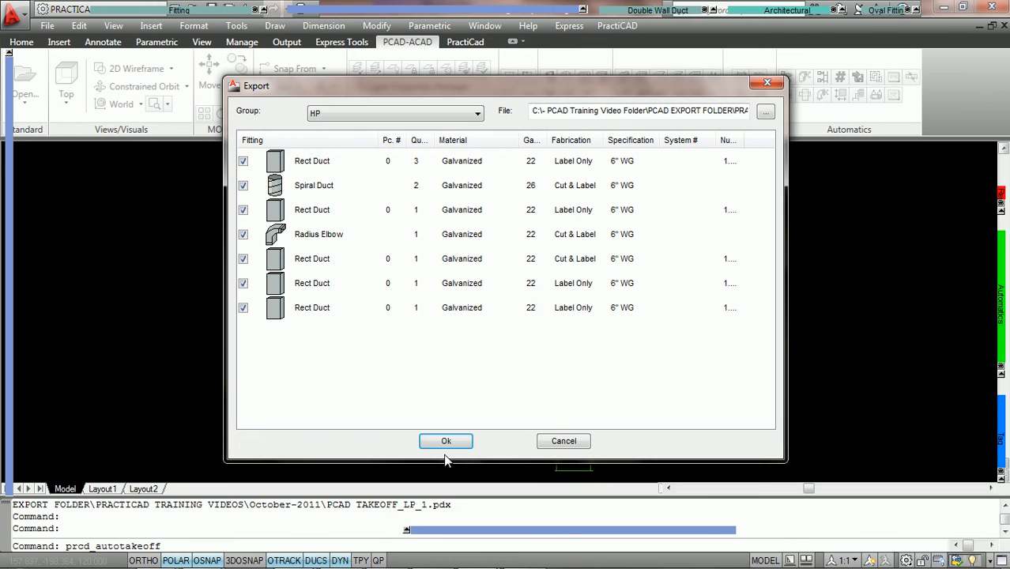
{"action": "left_click", "coordinate": [446, 443]}
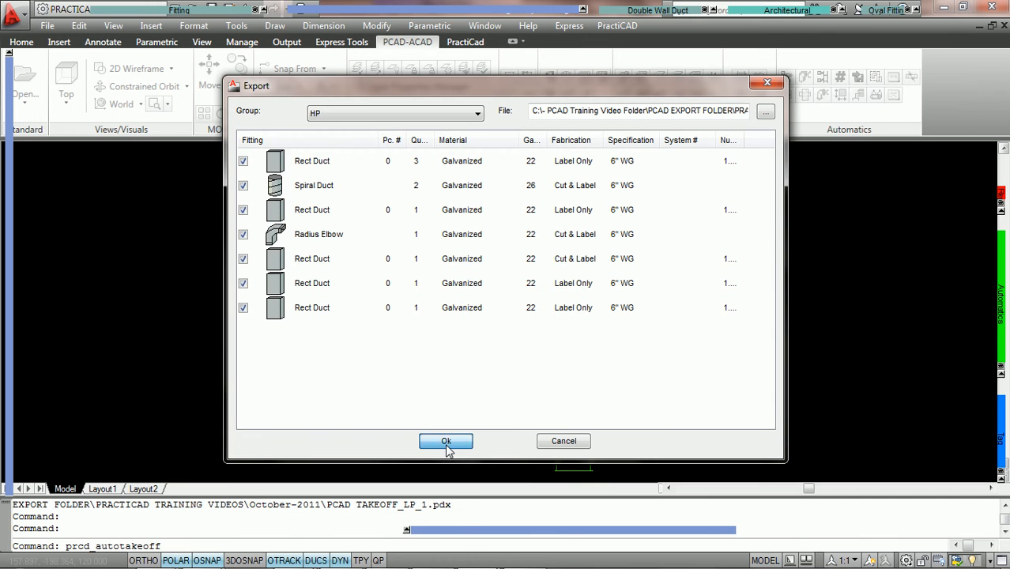
{"action": "mouse_move", "coordinate": [205, 555]}
{"action": "left_click", "coordinate": [288, 474]}
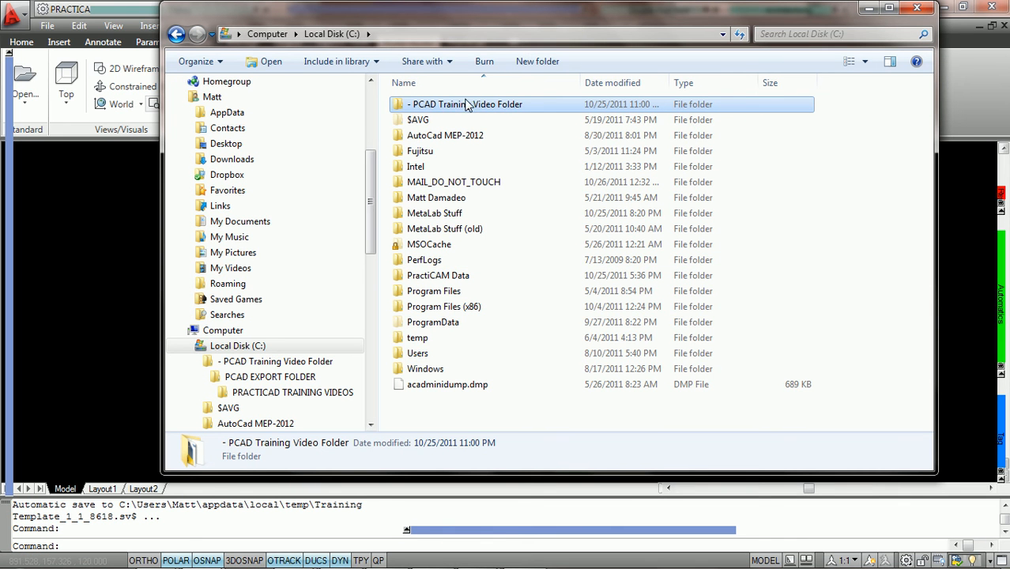
- Navigate through PCAD EXPORT FOLDER and PRACTICAD TRAINING VIDEOS to October-2011's three PCAD TAKEOFF files
{"action": "double_click", "coordinate": [467, 108]}
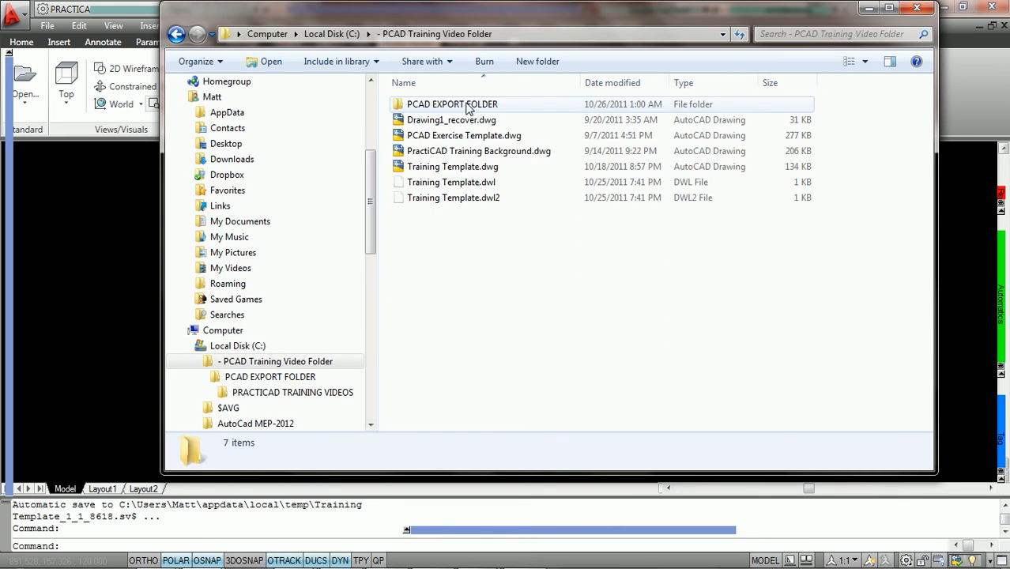
{"action": "double_click", "coordinate": [450, 109]}
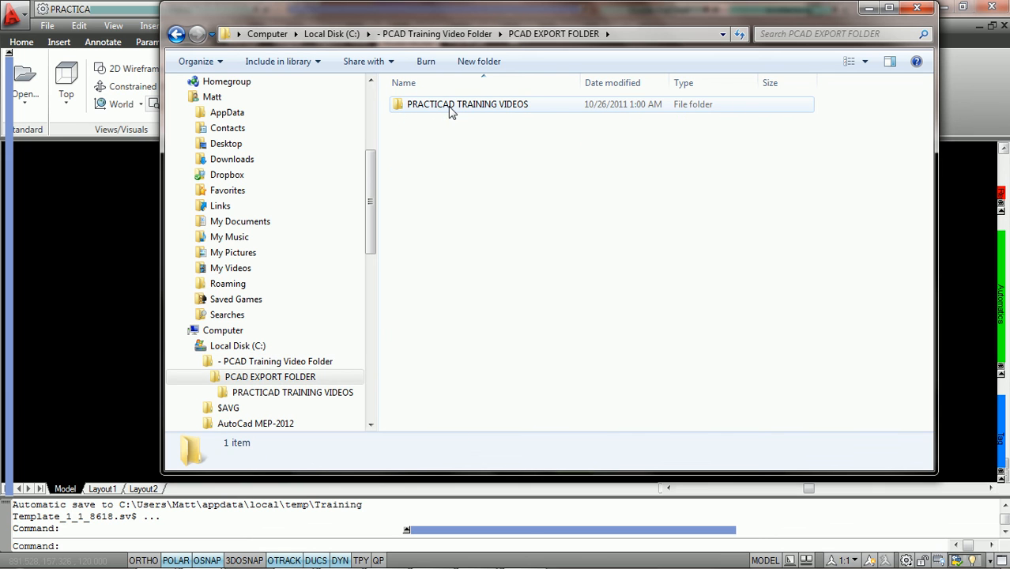
{"action": "double_click", "coordinate": [459, 110]}
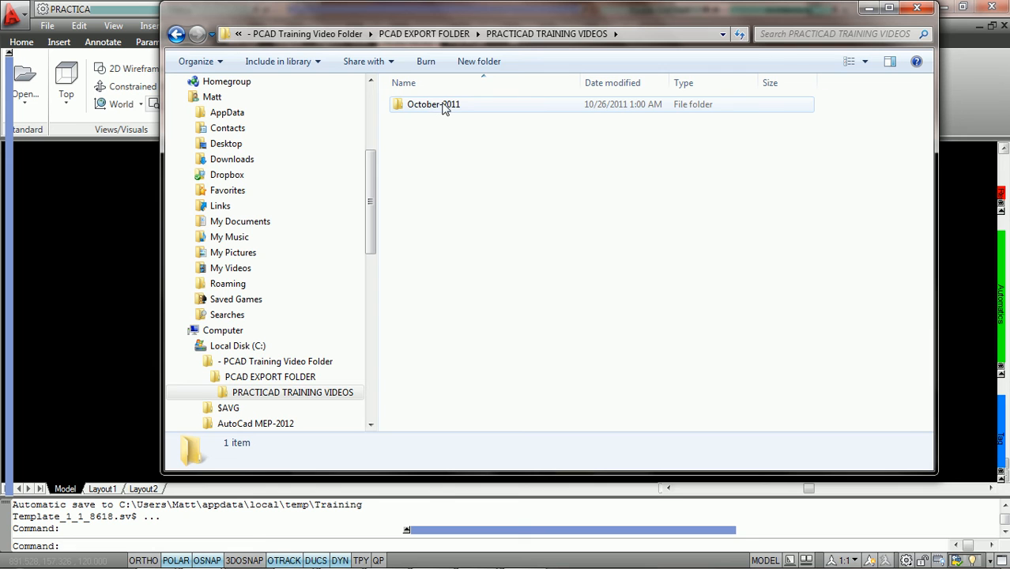
{"action": "double_click", "coordinate": [446, 108]}
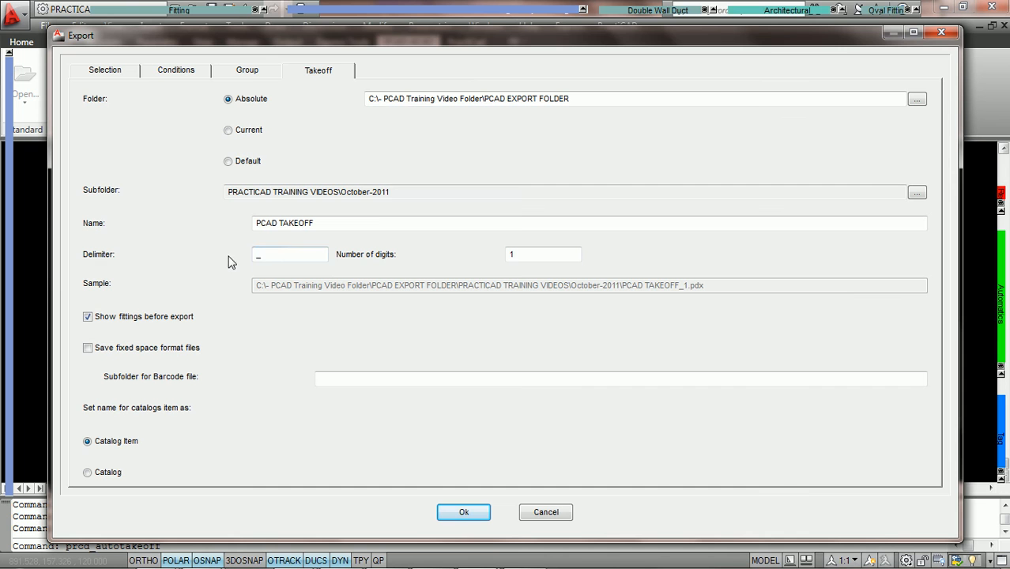
- Retype the takeoff delimiter as an underscore
{"action": "left_click", "coordinate": [259, 255]}
{"action": "key", "text": "BackSpace"}
{"action": "type", "text": "_"}
{"action": "left_click", "coordinate": [521, 254]}
- Recheck the grouping and naming settings, then bring the October-2011 folder forward
{"action": "left_click", "coordinate": [249, 72]}
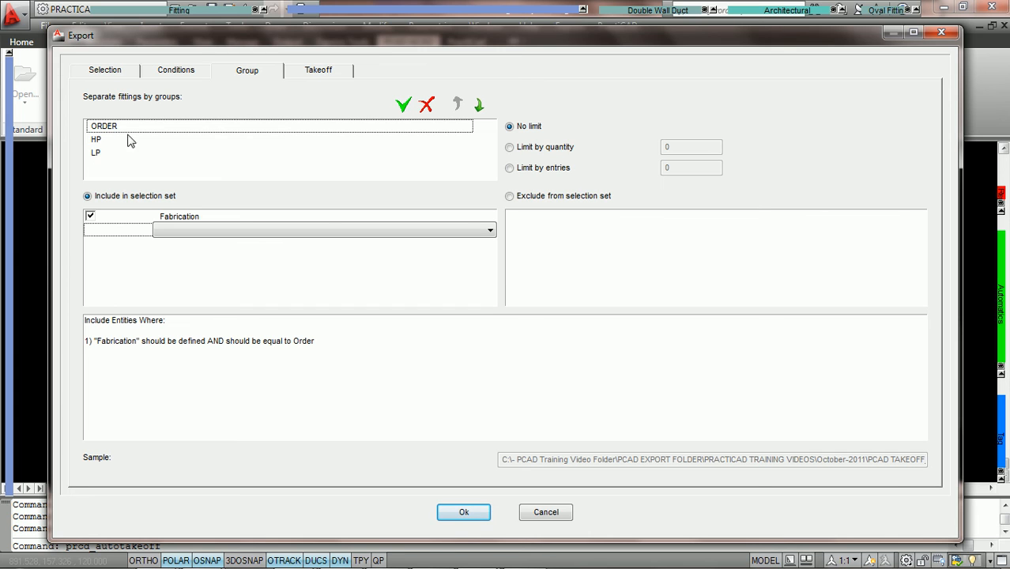
{"action": "left_click", "coordinate": [319, 73]}
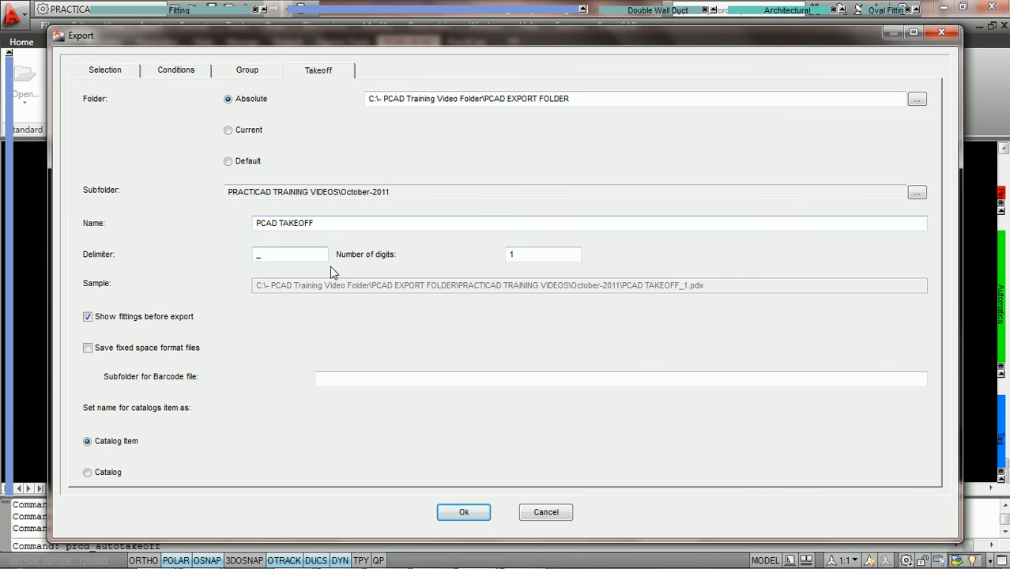
{"action": "left_click", "coordinate": [260, 256]}
{"action": "left_click", "coordinate": [315, 443]}
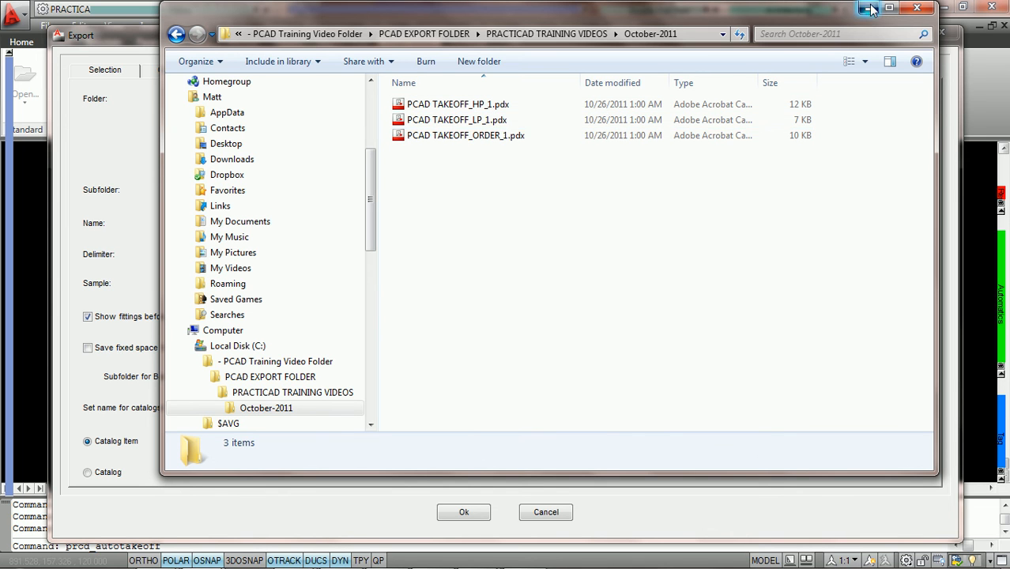
- Re-run the takeoff export, adding _2 HP, LP and ORDER files to October-2011
{"action": "left_click", "coordinate": [917, 8]}
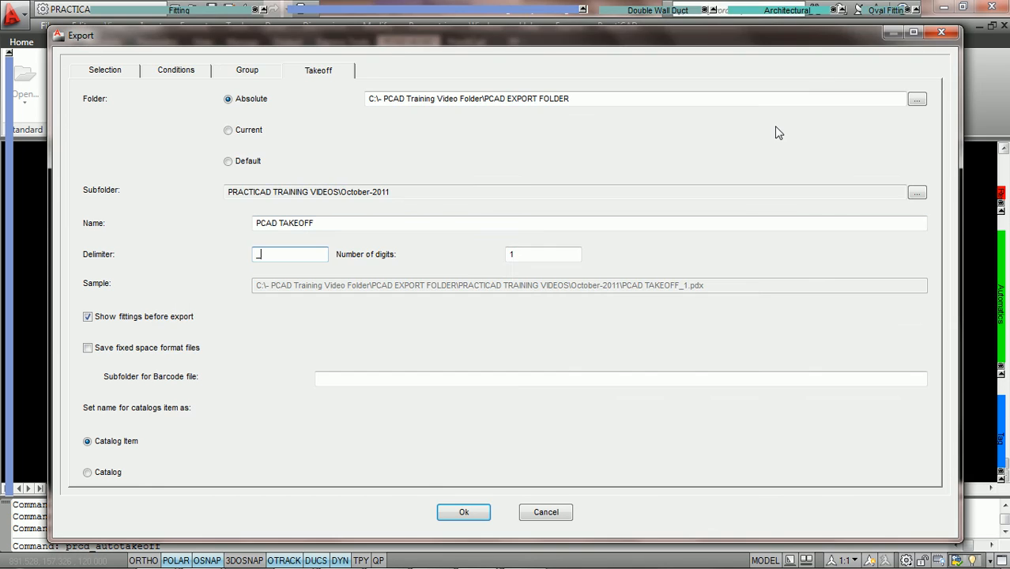
{"action": "left_click", "coordinate": [465, 512]}
{"action": "left_click", "coordinate": [448, 503]}
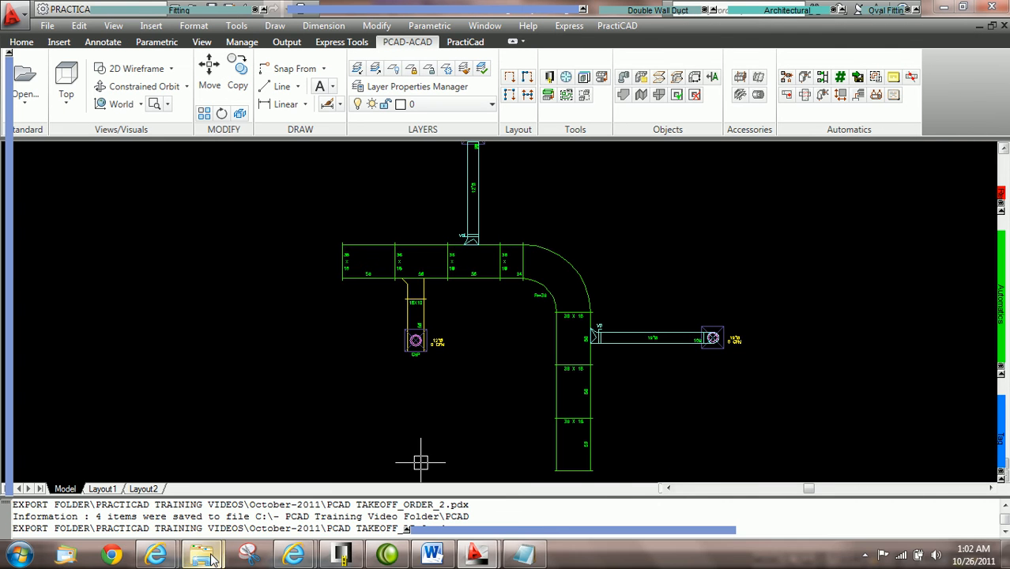
{"action": "mouse_move", "coordinate": [221, 547]}
{"action": "left_click", "coordinate": [277, 431]}
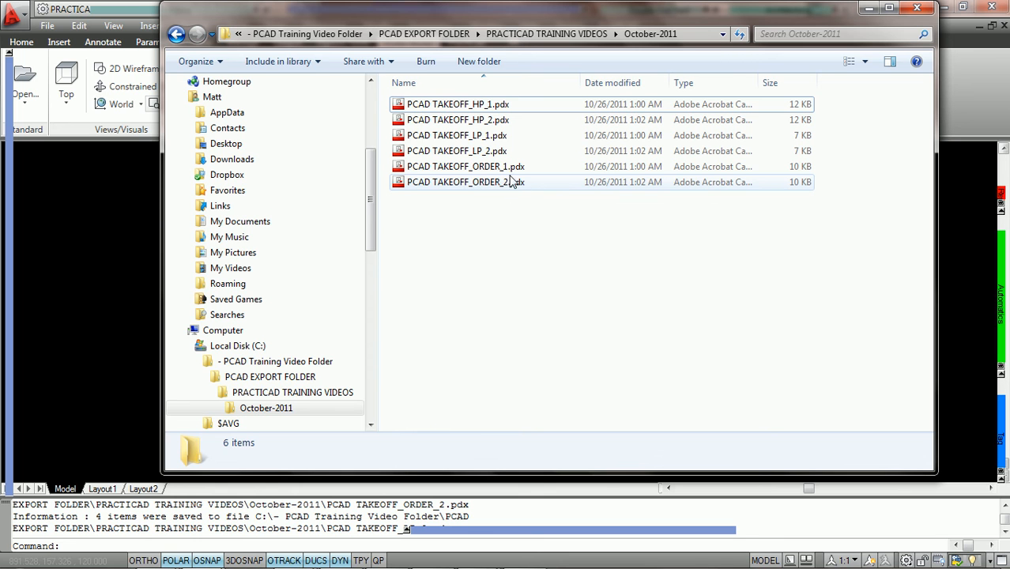
- Switch back to the Training Template.dwg drawing
{"action": "mouse_move", "coordinate": [248, 563]}
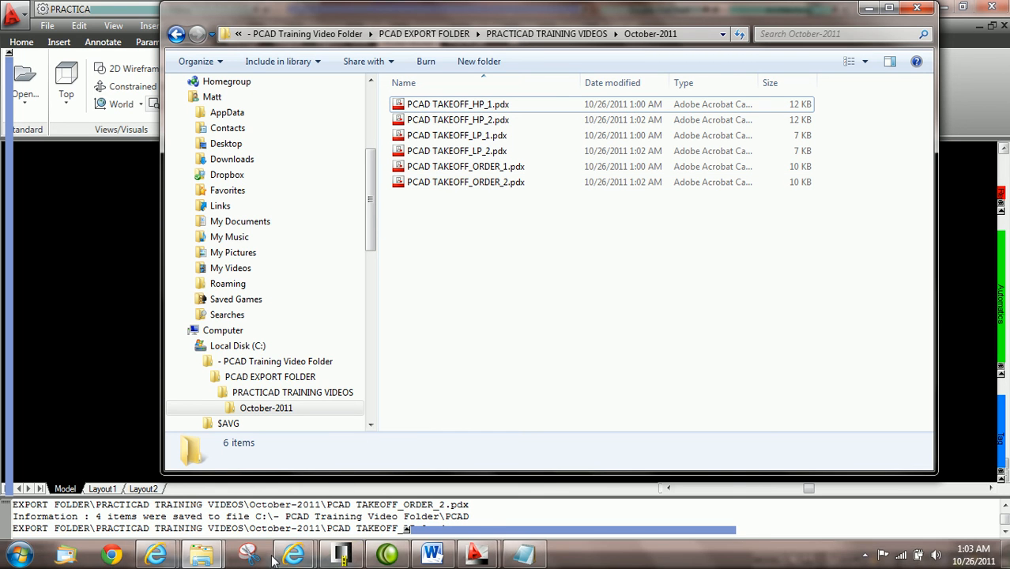
{"action": "left_click", "coordinate": [476, 553]}
{"action": "left_click", "coordinate": [556, 490]}
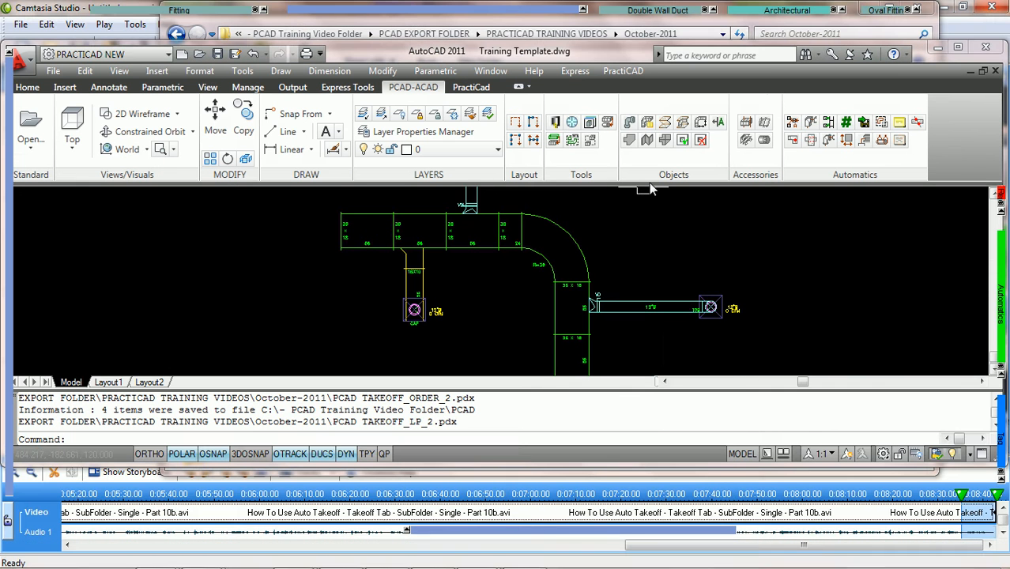
- Start the automatic takeoff and extend the delimiter with five underscores
{"action": "left_click", "coordinate": [864, 123]}
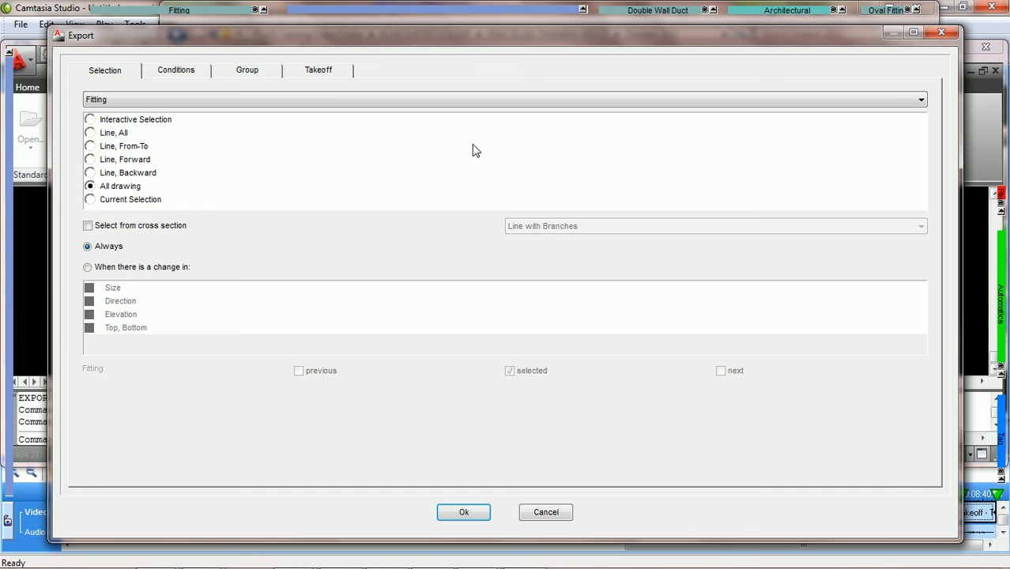
{"action": "left_click", "coordinate": [320, 71]}
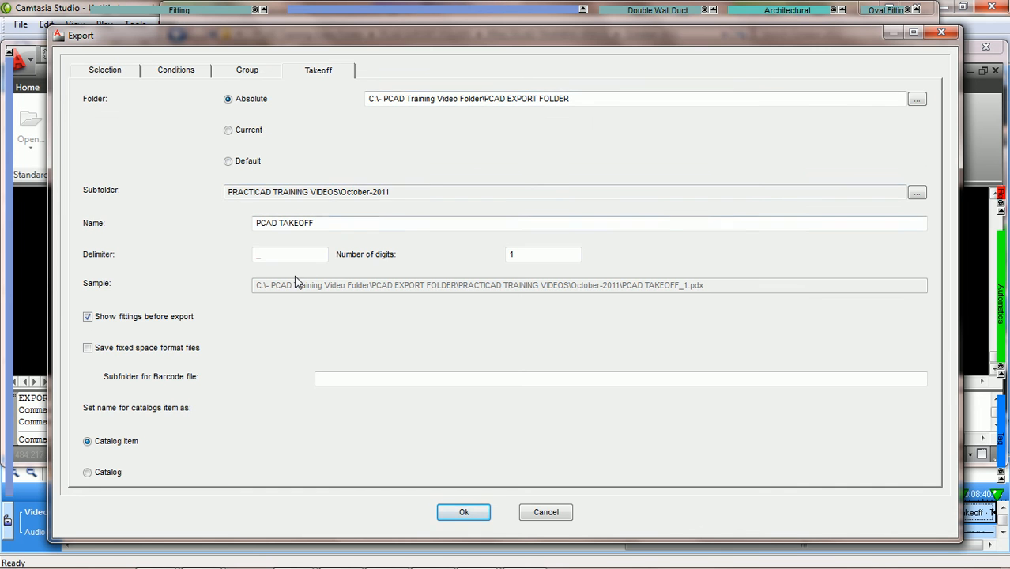
{"action": "left_click", "coordinate": [260, 255]}
{"action": "type", "text": "______"}
- Trim one underscore from the end of the delimiter
{"action": "left_click", "coordinate": [287, 223]}
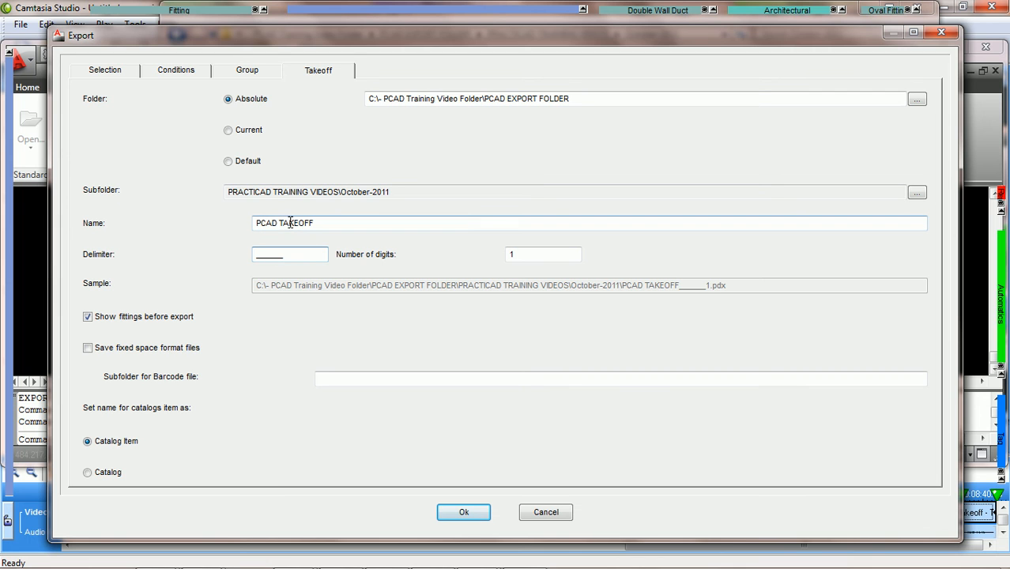
{"action": "left_click", "coordinate": [530, 257]}
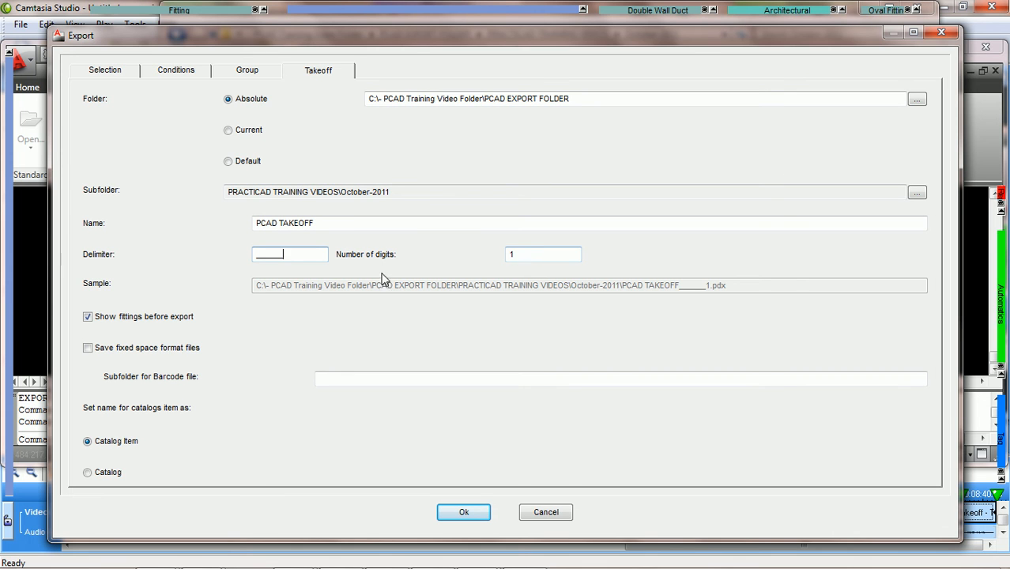
{"action": "left_click", "coordinate": [313, 254]}
{"action": "key", "text": "BackSpace"}
{"action": "key", "text": "BackSpace"}
{"action": "key", "text": "BackSpace"}
- Set Number of digits to 3 so the sample name ends in 001.pdx
{"action": "left_click", "coordinate": [516, 258]}
{"action": "type", "text": "2"}
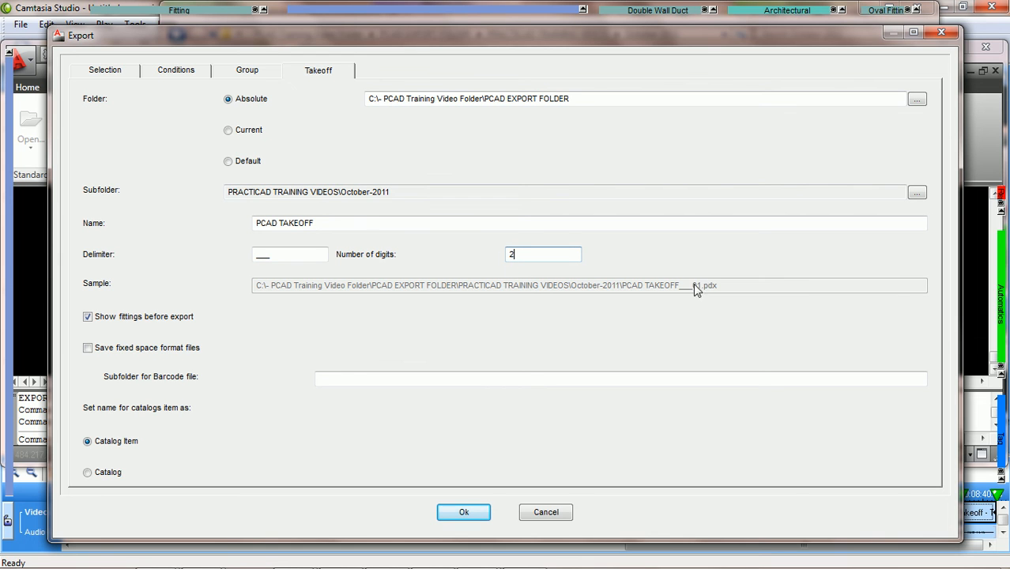
{"action": "double_click", "coordinate": [529, 252]}
{"action": "type", "text": "3"}
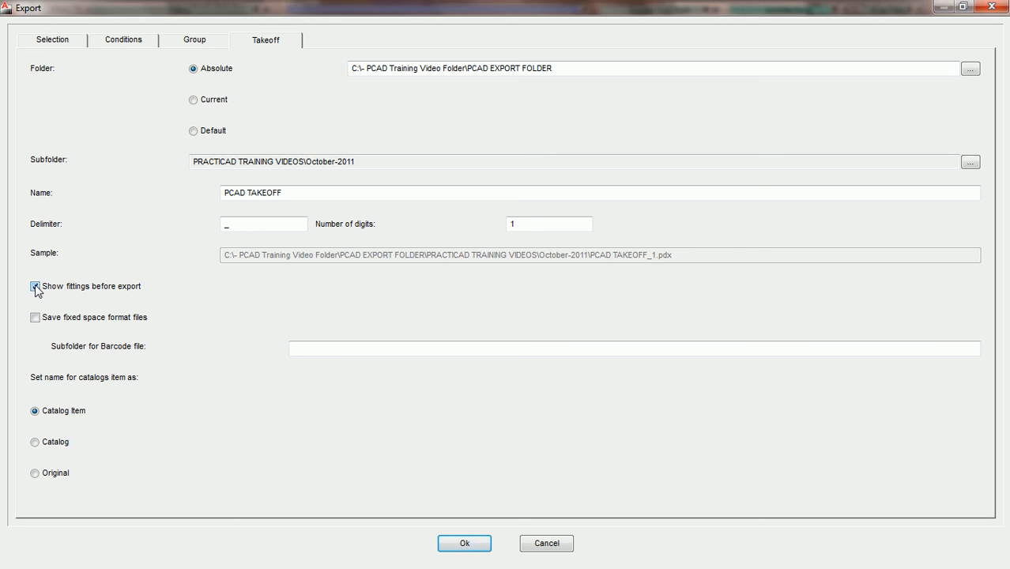
- Accept the export settings and choose the HP group for the takeoff export
{"action": "left_click", "coordinate": [467, 544]}
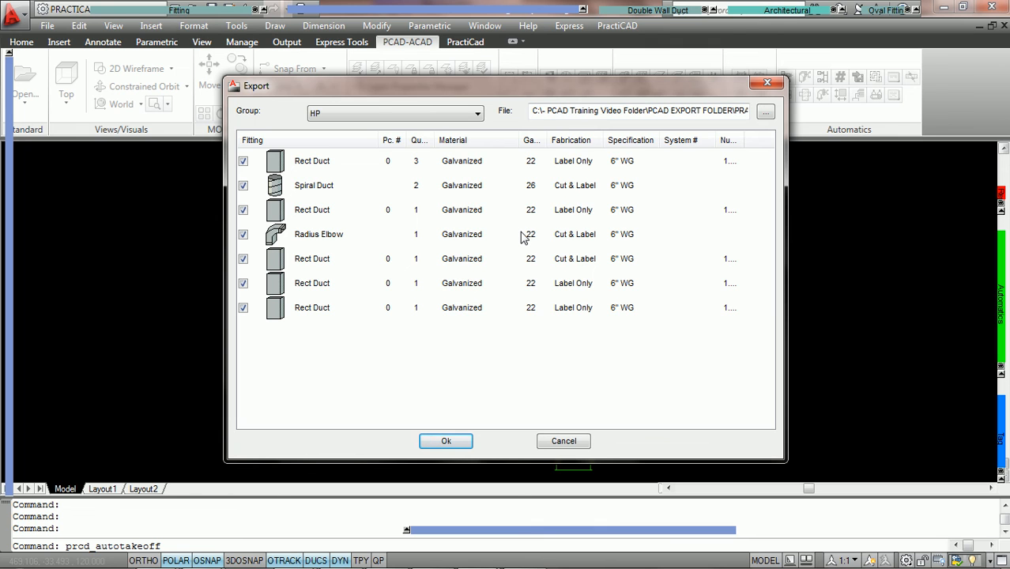
{"action": "left_click", "coordinate": [387, 115]}
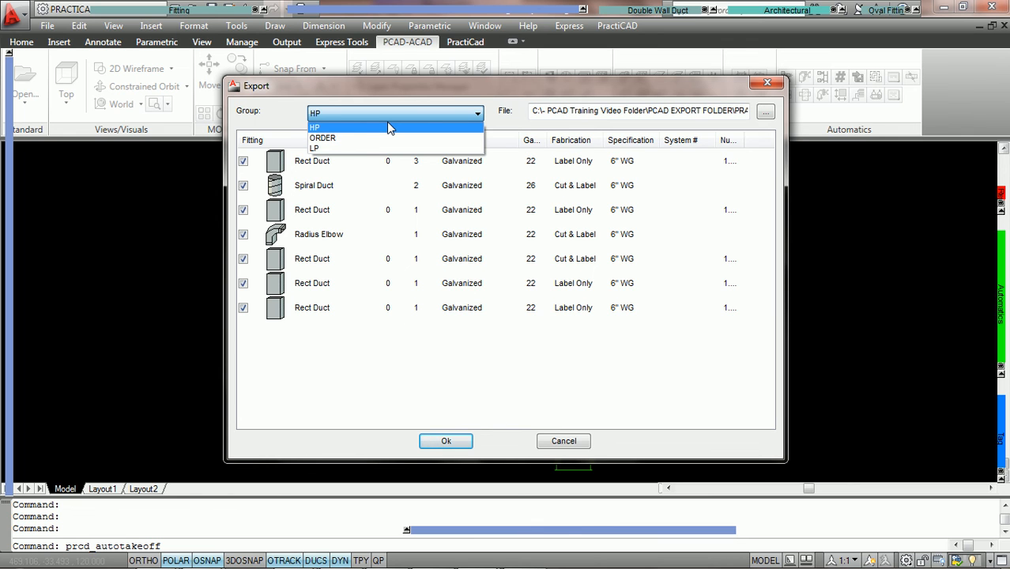
{"action": "left_click", "coordinate": [388, 128]}
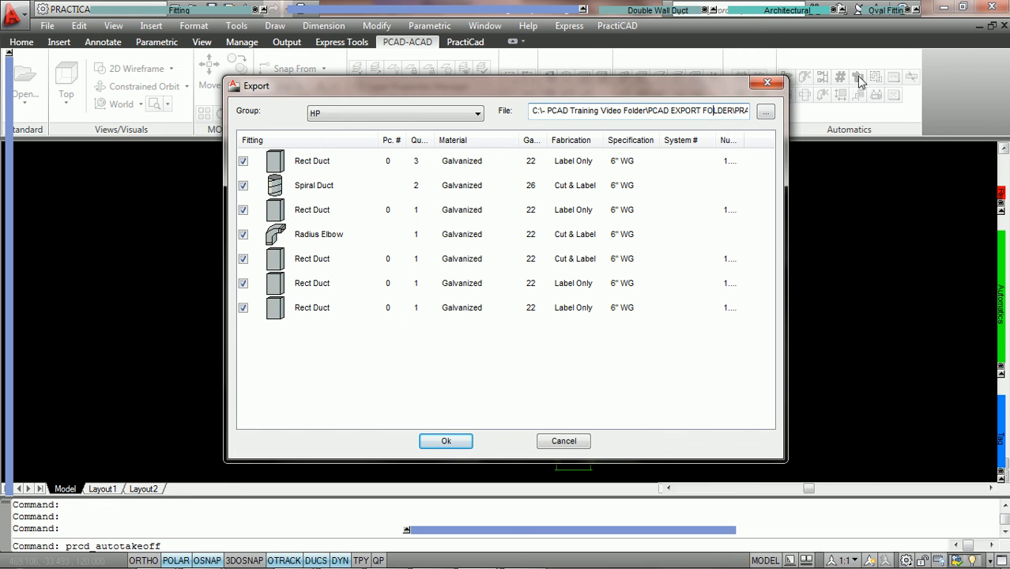
- Rename the export file to TEST.pdx, replacing the _3 suffix
{"action": "key", "text": "Right"}
{"action": "key", "text": "Right"}
{"action": "key", "text": "Right"}
{"action": "key", "text": "Right"}
{"action": "key", "text": "Right"}
{"action": "key", "text": "Right"}
{"action": "key", "text": "Right"}
{"action": "key", "text": "Right"}
{"action": "key", "text": "Right"}
{"action": "key", "text": "Right"}
{"action": "key", "text": "Right"}
{"action": "key", "text": "Right"}
{"action": "key", "text": "Right"}
{"action": "key", "text": "Right"}
{"action": "key", "text": "Right"}
{"action": "key", "text": "Right"}
{"action": "key", "text": "Right"}
{"action": "key", "text": "Right"}
{"action": "key", "text": "Right"}
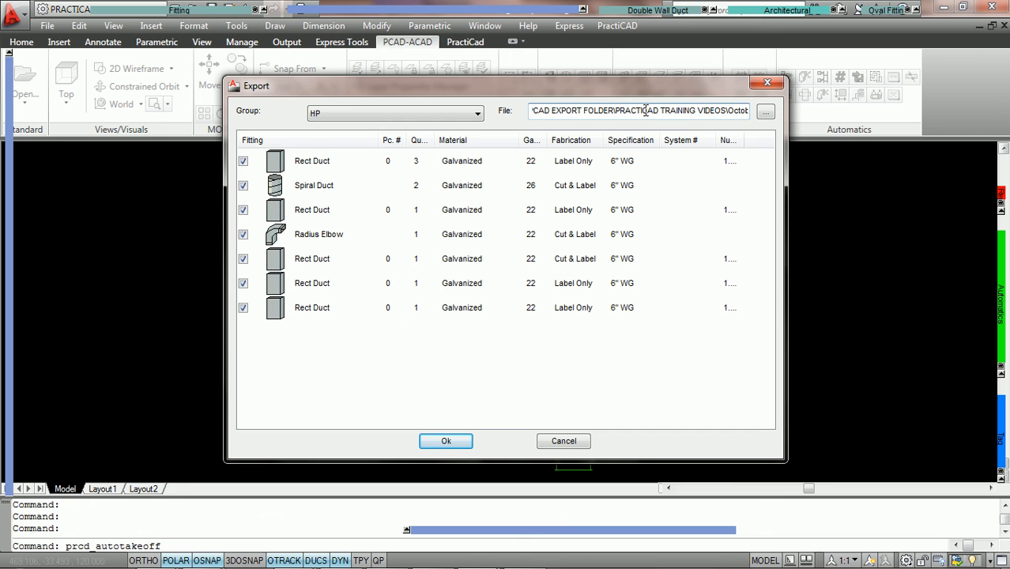
{"action": "key", "text": "Right"}
{"action": "key", "text": "Right"}
{"action": "key", "text": "Right"}
{"action": "key", "text": "Right"}
{"action": "key", "text": "Right"}
{"action": "key", "text": "Right"}
{"action": "key", "text": "Right"}
{"action": "key", "text": "Right"}
{"action": "key", "text": "Right"}
{"action": "key", "text": "Right"}
{"action": "key", "text": "Right"}
{"action": "key", "text": "Right"}
{"action": "key", "text": "Right"}
{"action": "key", "text": "Right"}
{"action": "key", "text": "Right"}
{"action": "key", "text": "Right"}
{"action": "key", "text": "Right"}
{"action": "key", "text": "Right"}
{"action": "key", "text": "Right"}
{"action": "key", "text": "Right"}
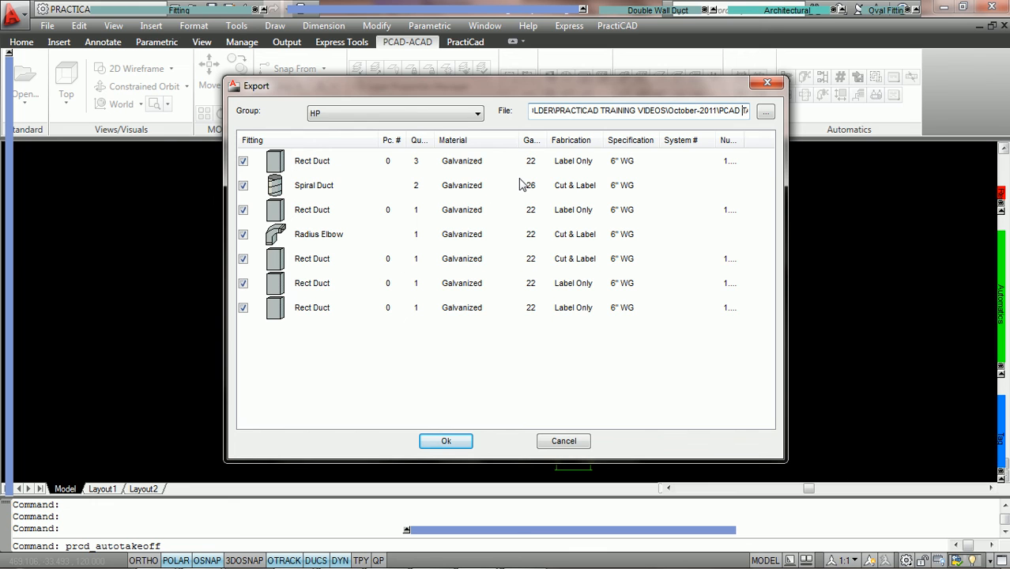
{"action": "key", "text": "End"}
{"action": "type", "text": "x"}
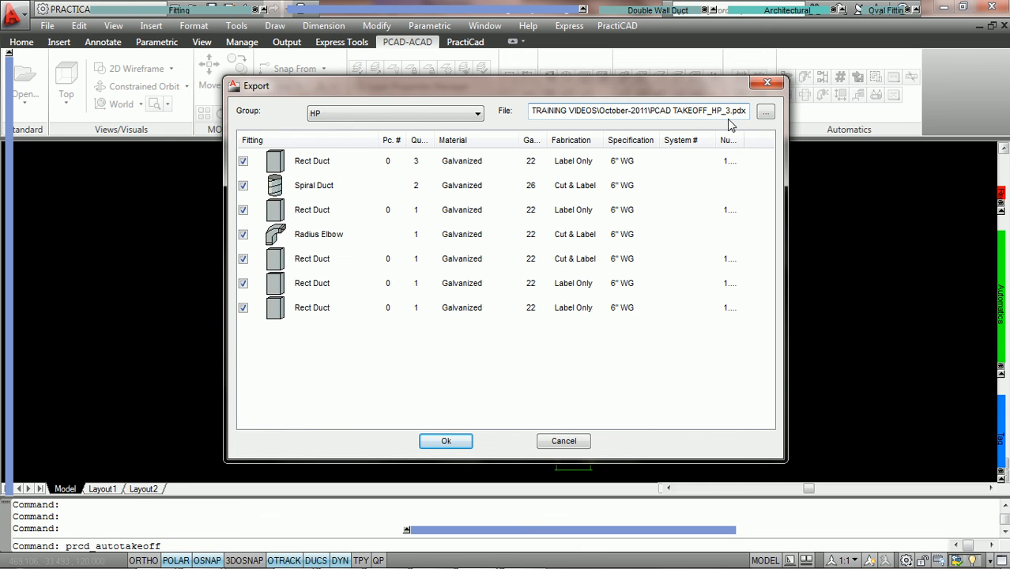
{"action": "left_click", "coordinate": [730, 112]}
{"action": "key", "text": "BackSpace"}
{"action": "key", "text": "BackSpace"}
{"action": "key", "text": "BackSpace"}
{"action": "key", "text": "BackSpace"}
{"action": "key", "text": "BackSpace"}
{"action": "key", "text": "BackSpace"}
{"action": "key", "text": "BackSpace"}
{"action": "key", "text": "BackSpace"}
{"action": "key", "text": "BackSpace"}
{"action": "key", "text": "BackSpace"}
{"action": "key", "text": "BackSpace"}
{"action": "key", "text": "BackSpace"}
{"action": "key", "text": "BackSpace"}
{"action": "key", "text": "BackSpace"}
{"action": "key", "text": "BackSpace"}
{"action": "key", "text": "BackSpace"}
{"action": "key", "text": "BackSpace"}
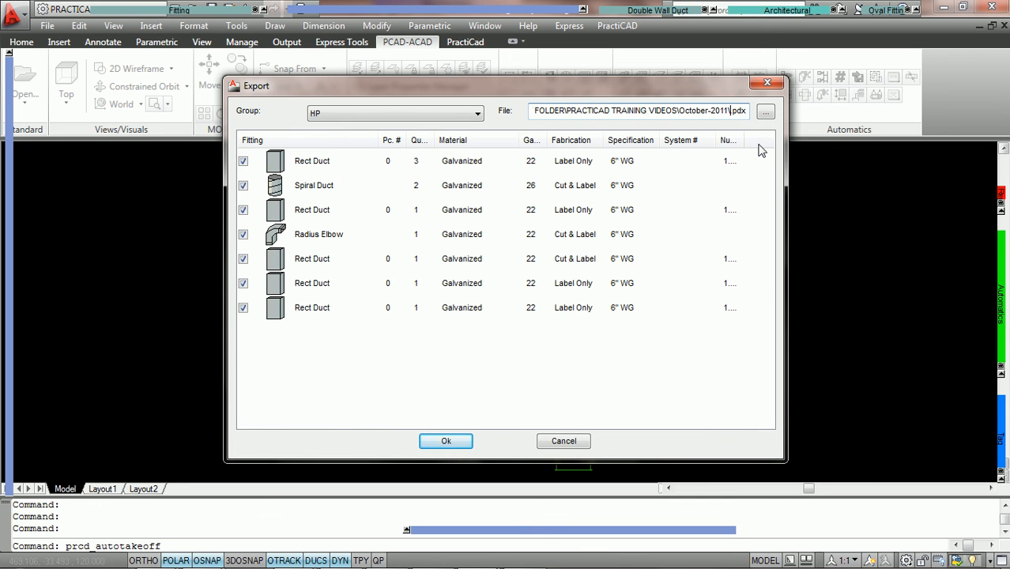
{"action": "type", "text": "TEST"}
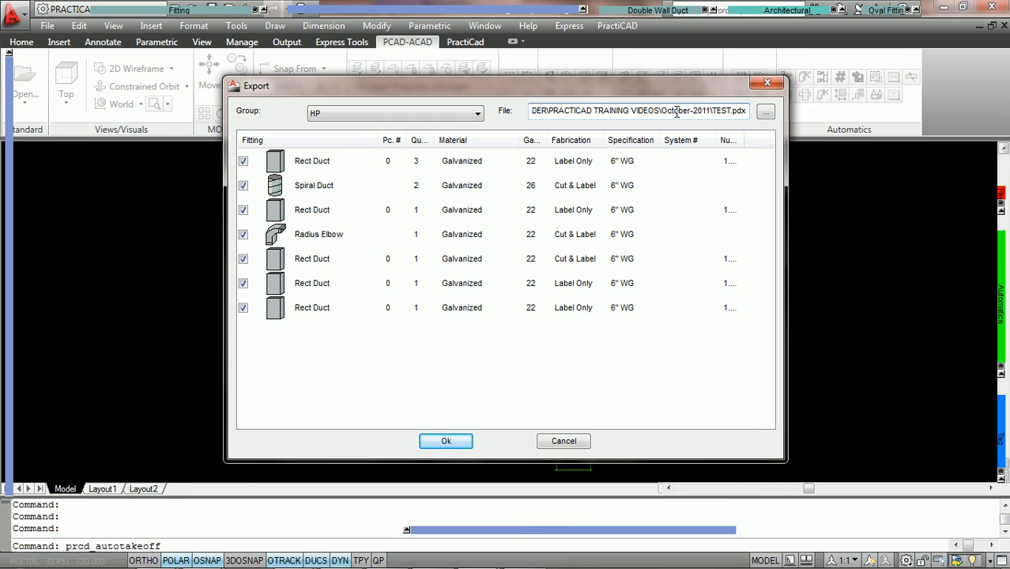
- Export the seven HP fittings to October-2011\TEST.pdx, leaving the Save As dialog unchanged
{"action": "left_click", "coordinate": [767, 115]}
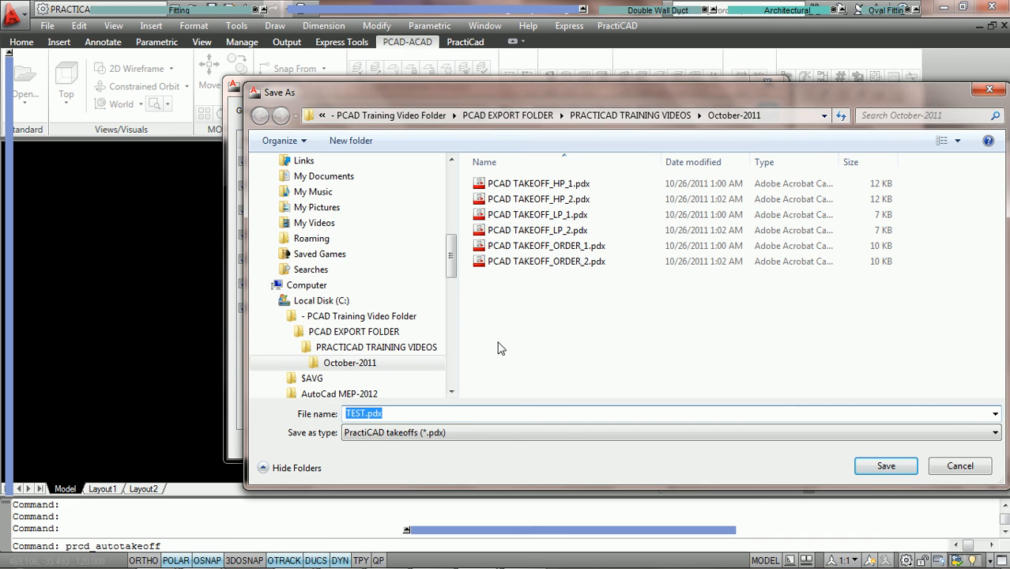
{"action": "left_click_drag", "start_coordinate": [452, 259], "coordinate": [450, 276]}
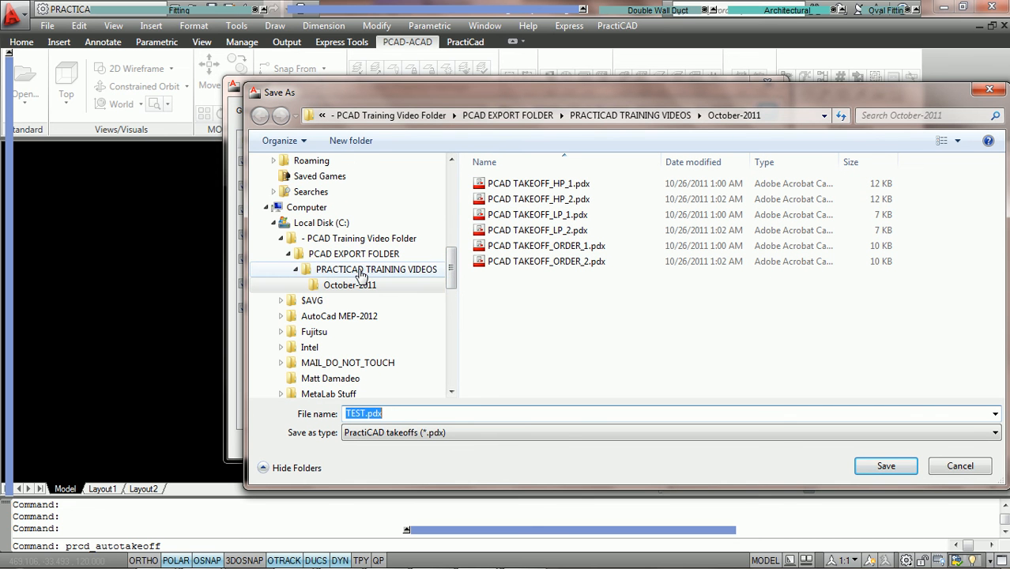
{"action": "left_click_drag", "start_coordinate": [743, 103], "coordinate": [659, 110]}
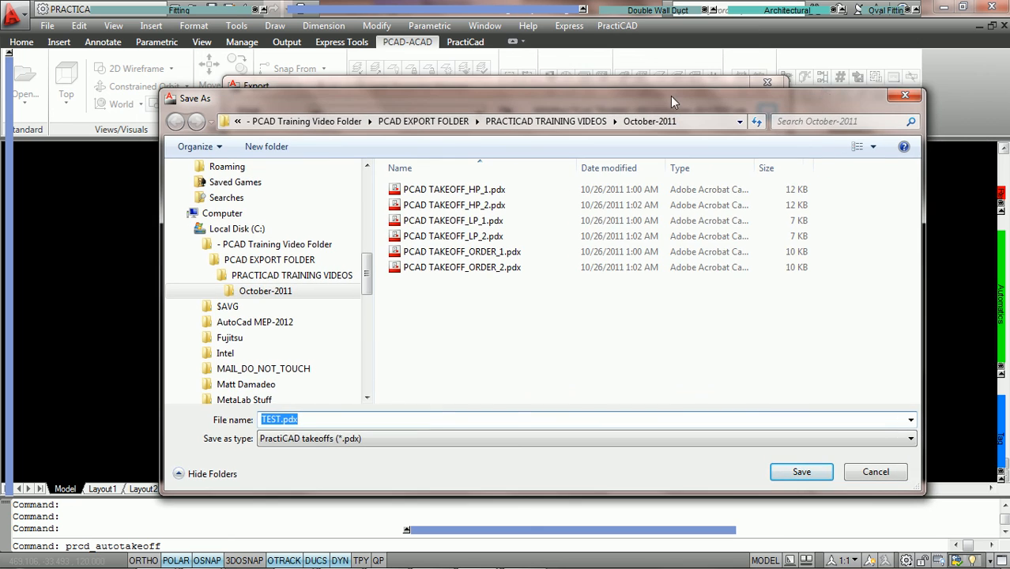
{"action": "left_click", "coordinate": [906, 96]}
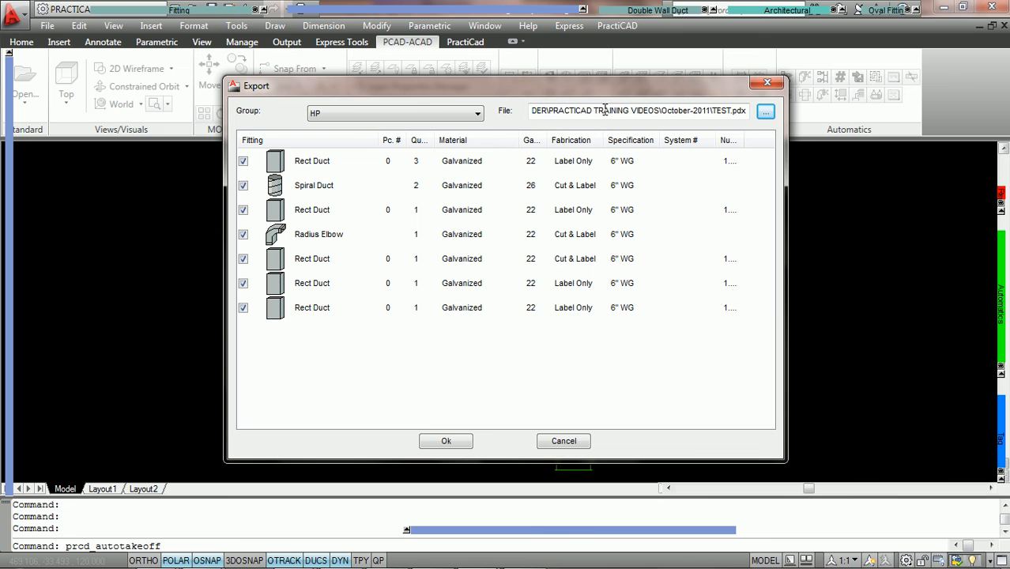
{"action": "left_click", "coordinate": [447, 444]}
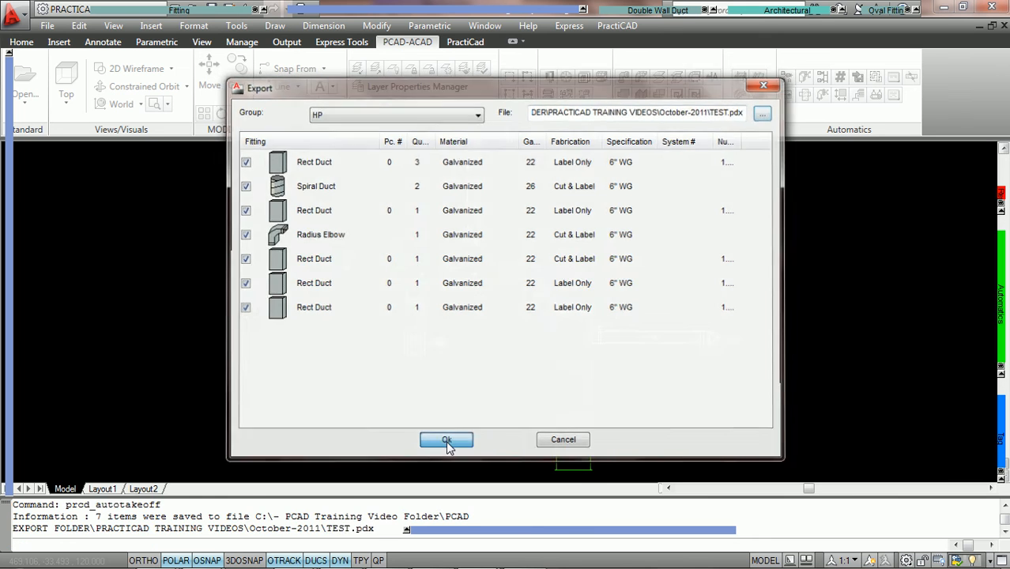
- Bring the October-2011 folder window to the front
{"action": "mouse_move", "coordinate": [201, 559]}
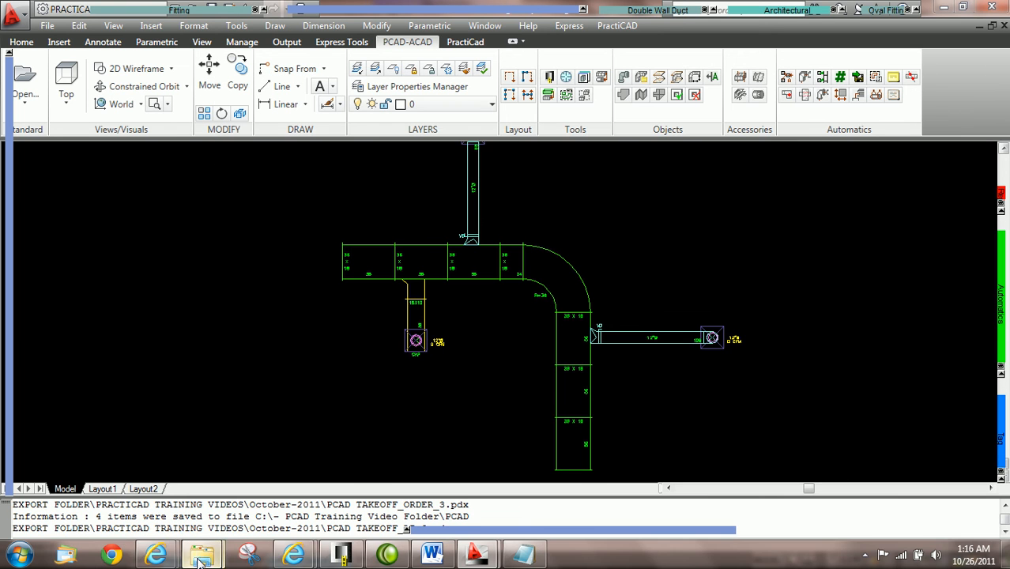
{"action": "left_click", "coordinate": [277, 497]}
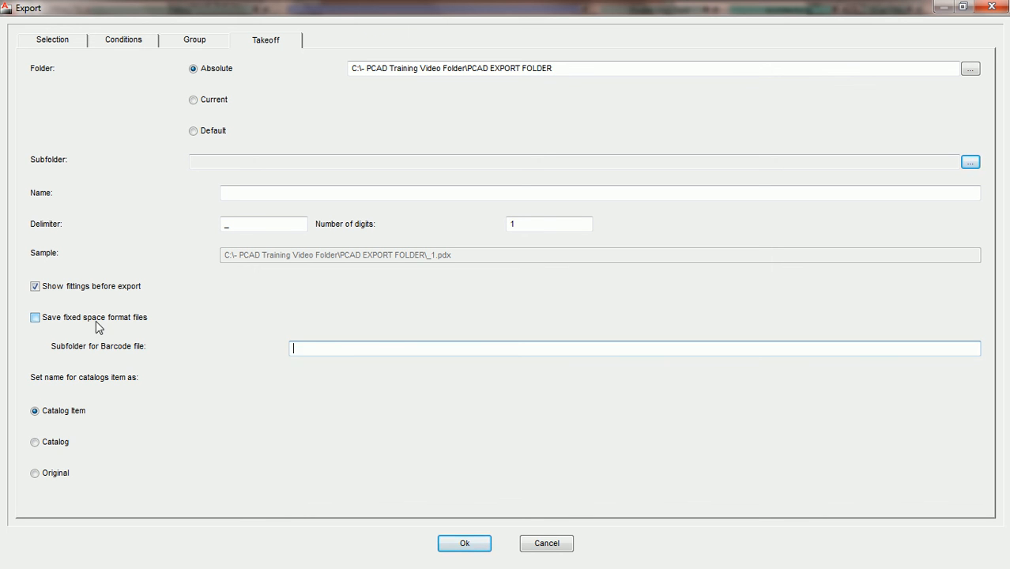
- Turn on fixed space format files with barcode subfolder PCAD BARCODES
{"action": "left_click", "coordinate": [35, 320]}
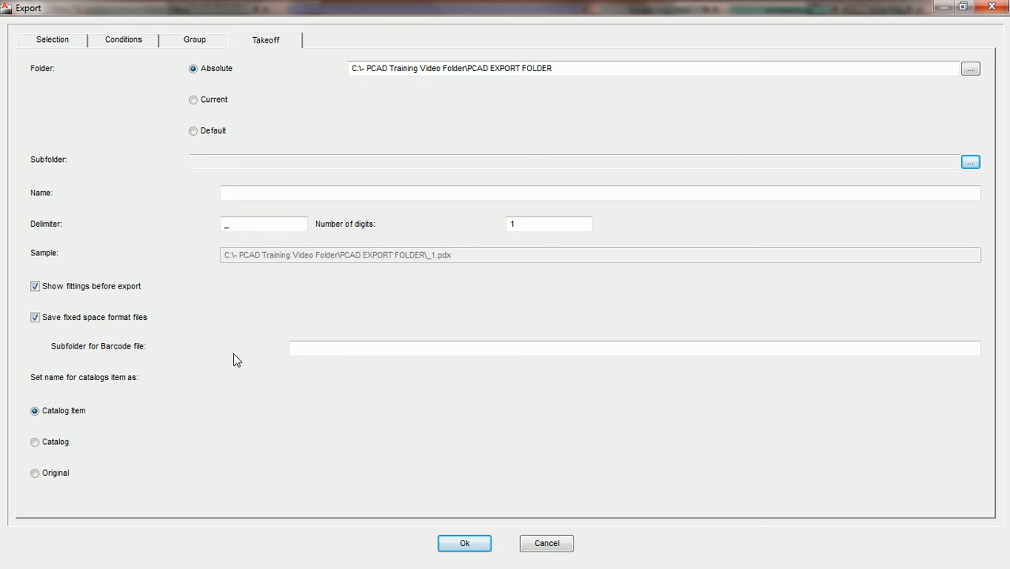
{"action": "left_click", "coordinate": [314, 351]}
{"action": "type", "text": "PCAD BARCODES"}
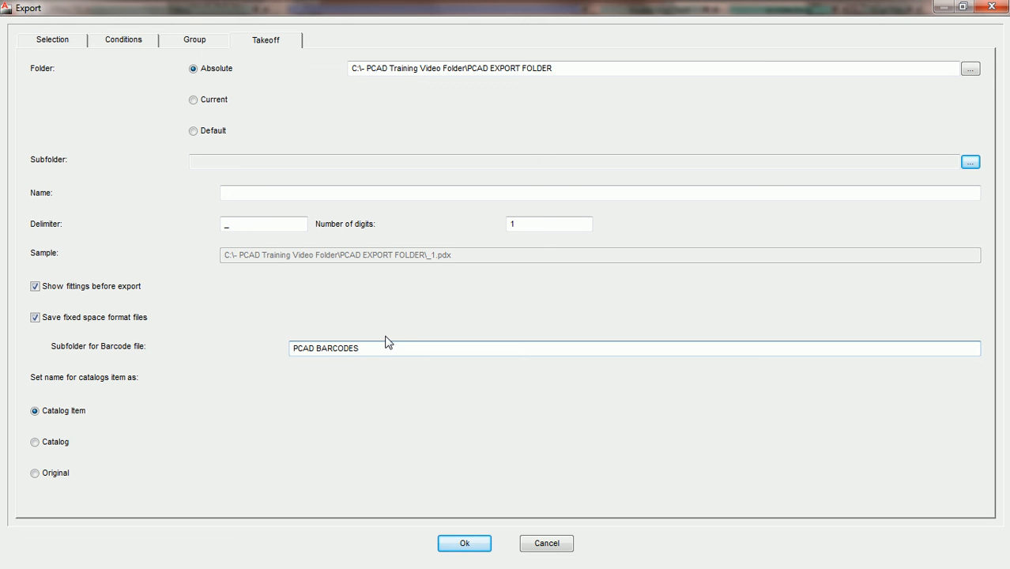
- Export the 16 ungrouped fittings to _2.pdx and open the export folder
{"action": "left_click", "coordinate": [468, 546]}
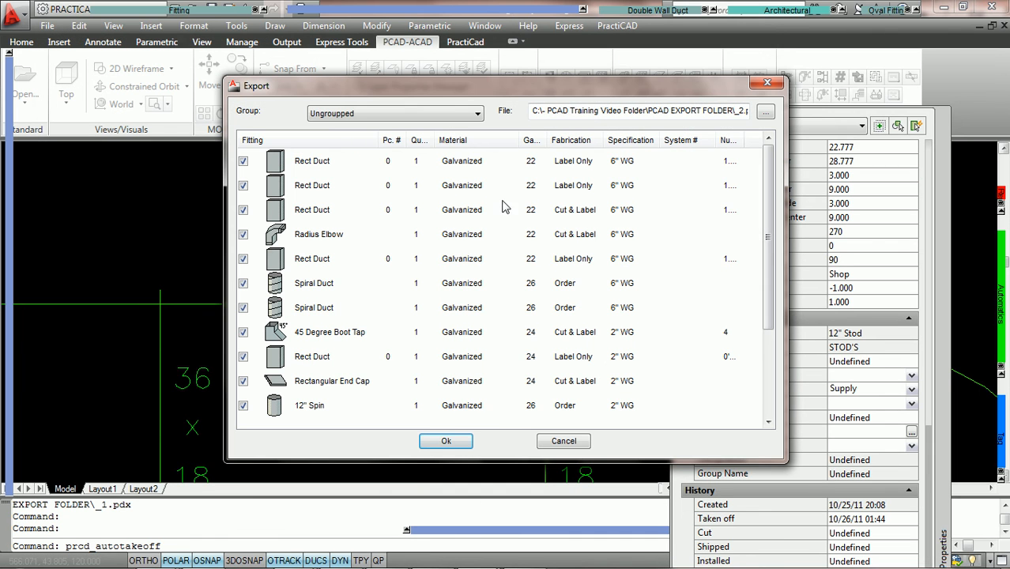
{"action": "left_click", "coordinate": [468, 445]}
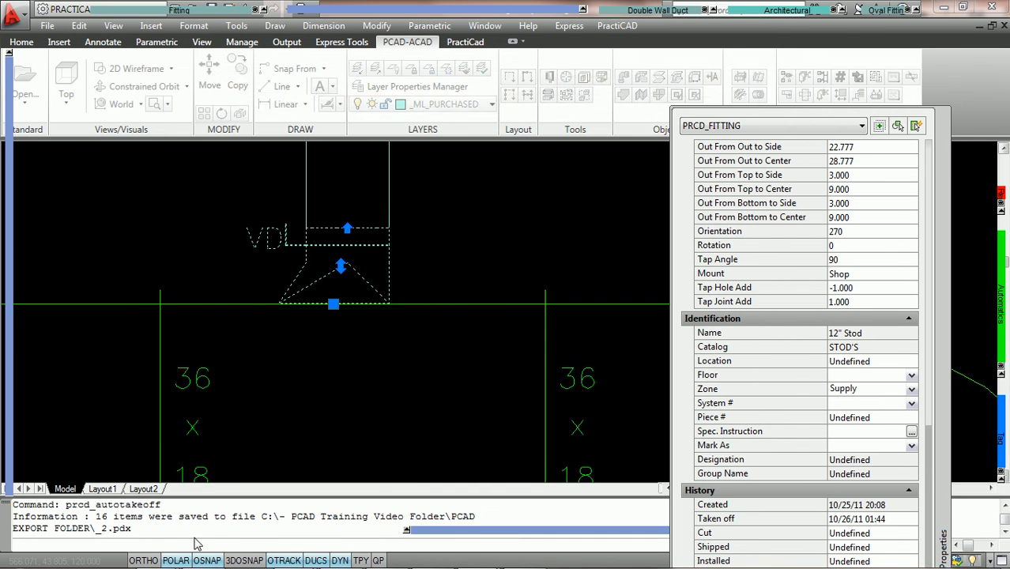
{"action": "left_click", "coordinate": [208, 554]}
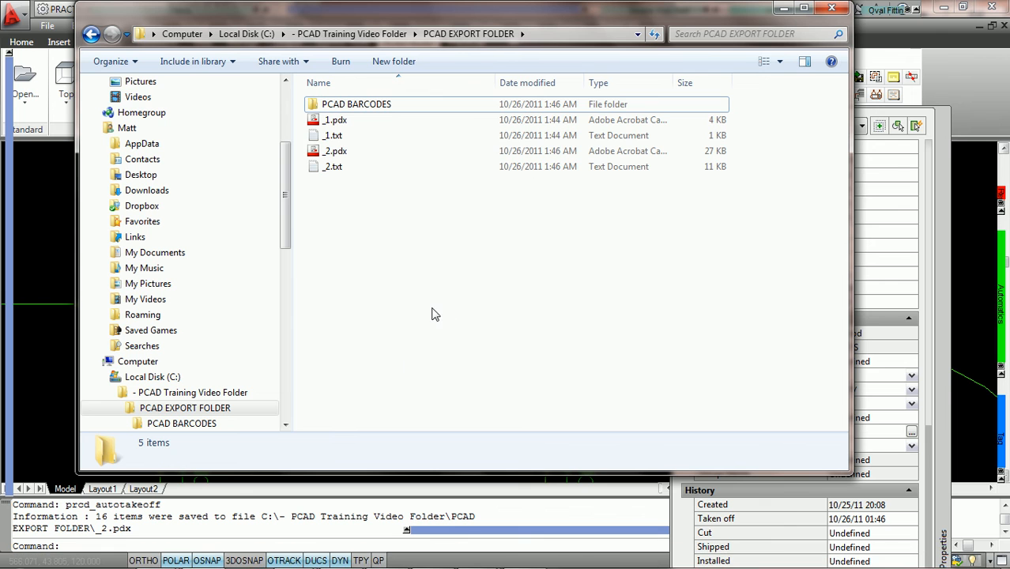
- View the exported _1.txt, then the _1.txt and _2.txt barcode files in PCAD BARCODES
{"action": "double_click", "coordinate": [337, 137]}
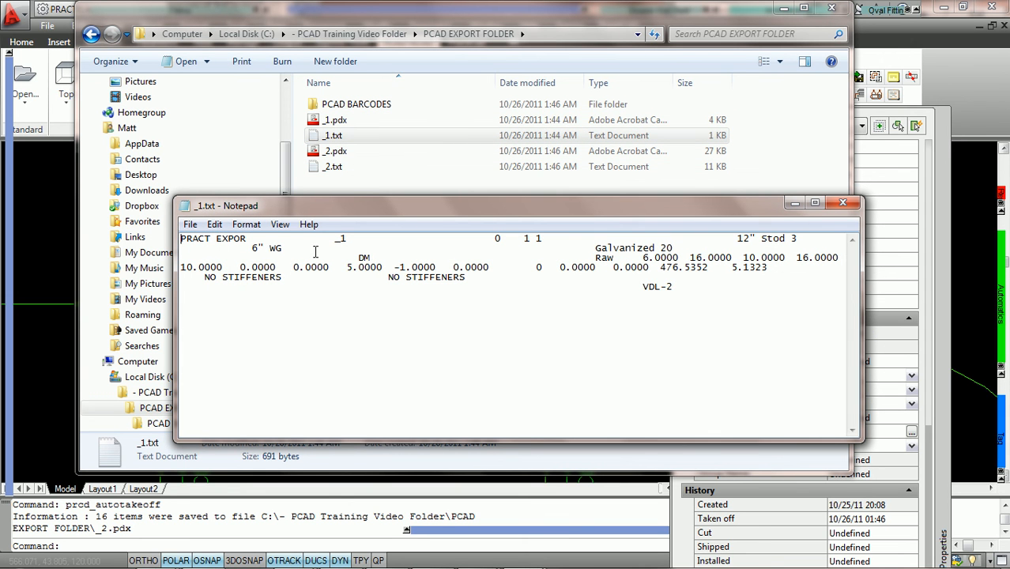
{"action": "left_click", "coordinate": [434, 187]}
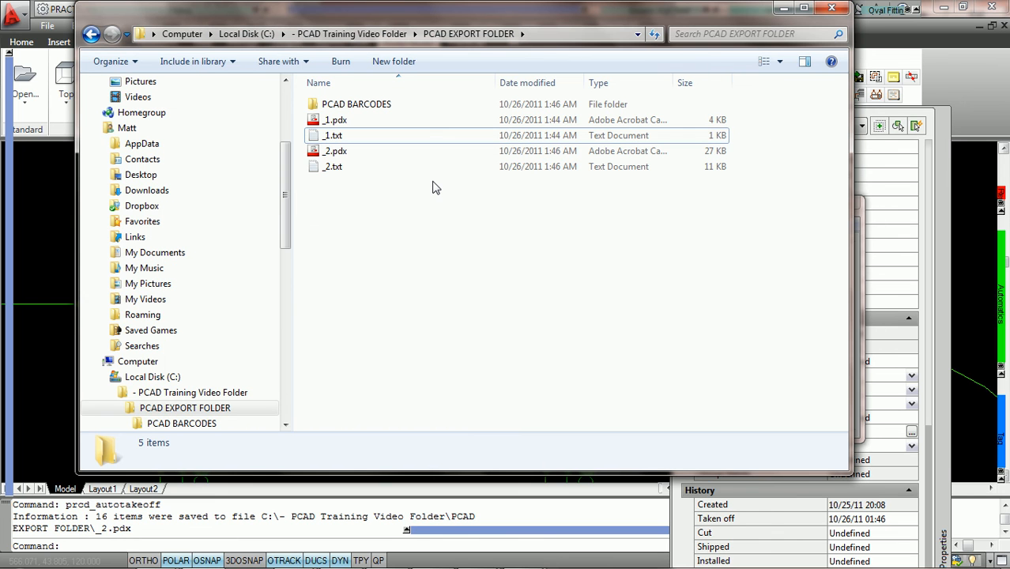
{"action": "double_click", "coordinate": [349, 106]}
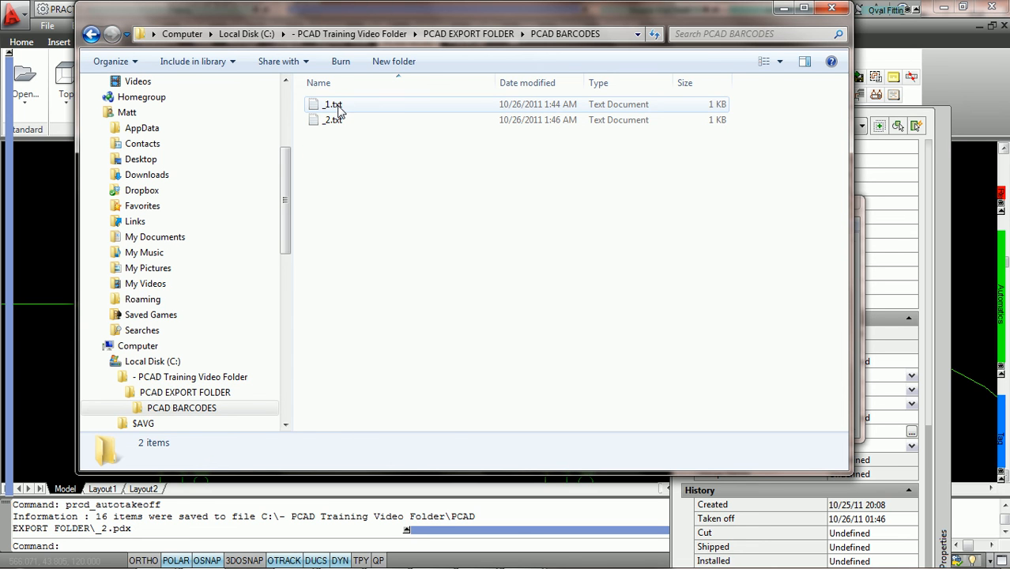
{"action": "double_click", "coordinate": [333, 105]}
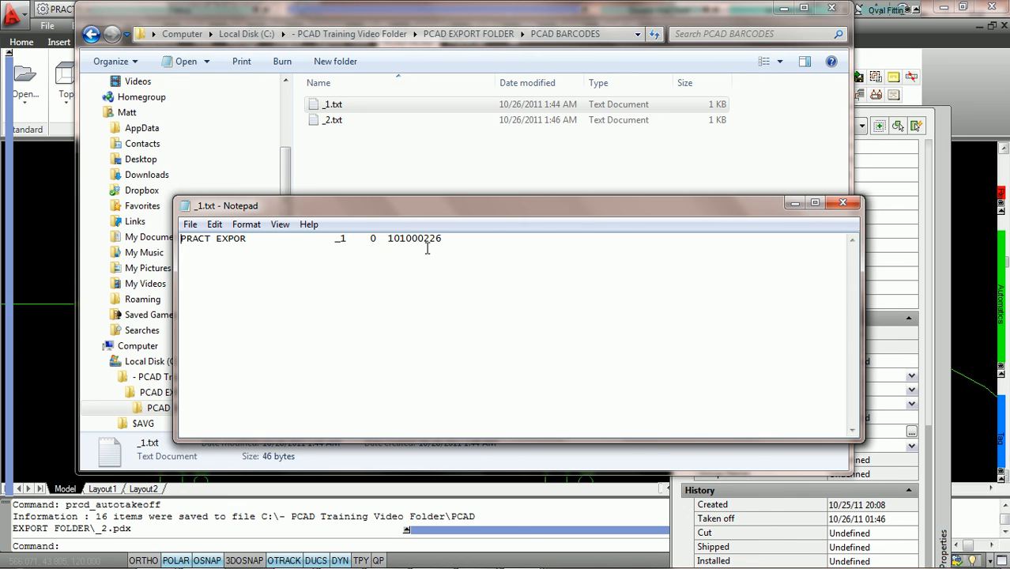
{"action": "left_click", "coordinate": [336, 124]}
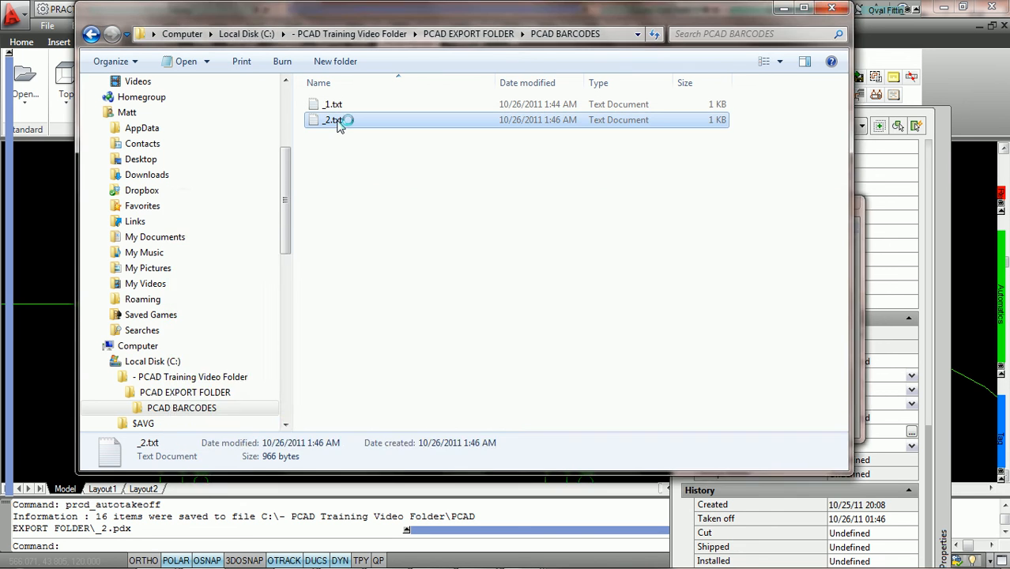
{"action": "double_click", "coordinate": [336, 122]}
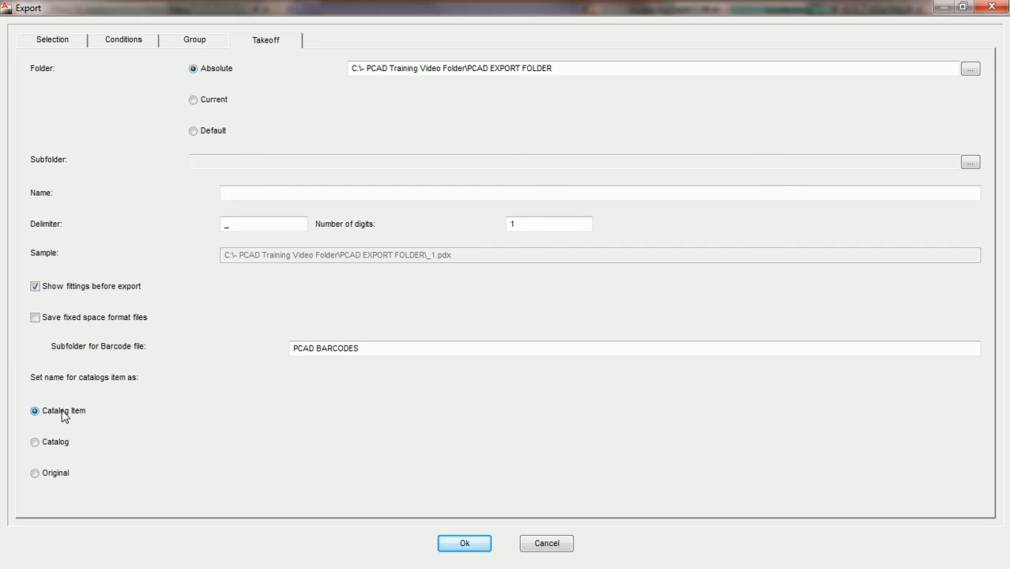
- Try Catalog, then Original naming, settle on Catalog Item, and cancel the settings
{"action": "left_click", "coordinate": [35, 443]}
{"action": "left_click", "coordinate": [49, 450]}
{"action": "left_click", "coordinate": [34, 474]}
{"action": "left_click", "coordinate": [36, 413]}
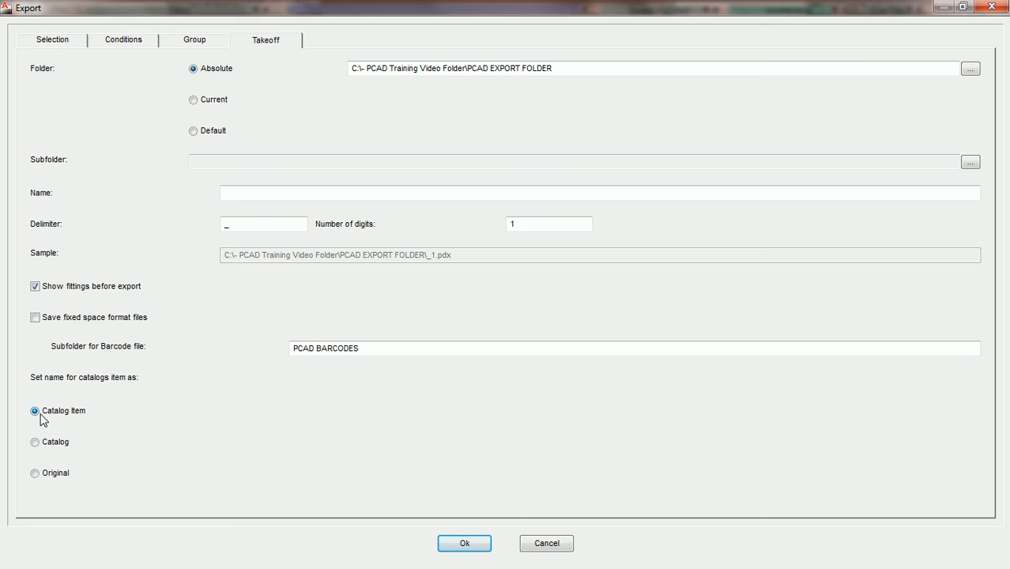
{"action": "left_click", "coordinate": [542, 547]}
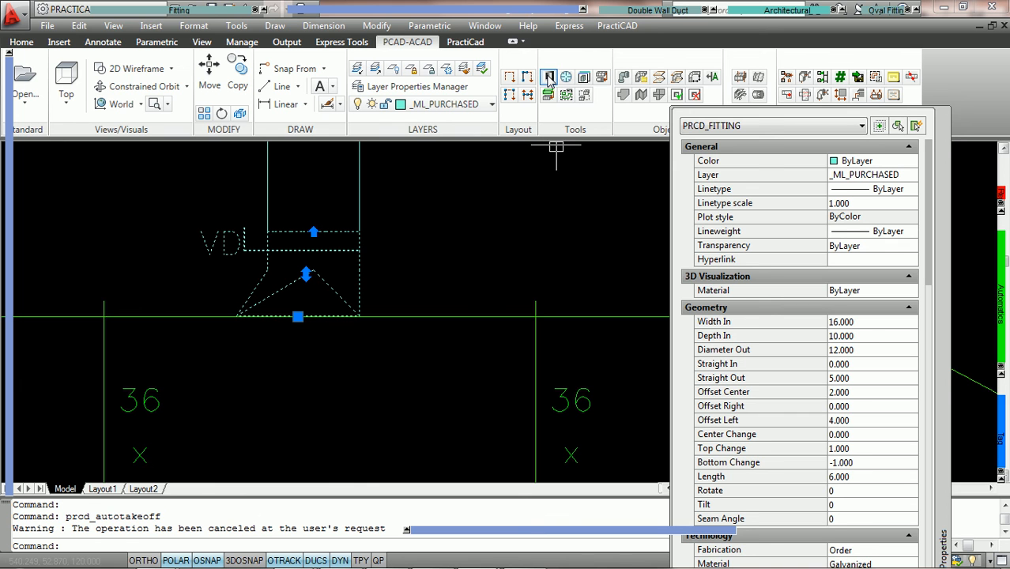
- Open the fitting library and show only the Square-to-Round STOD'S catalog items
{"action": "left_click", "coordinate": [550, 77]}
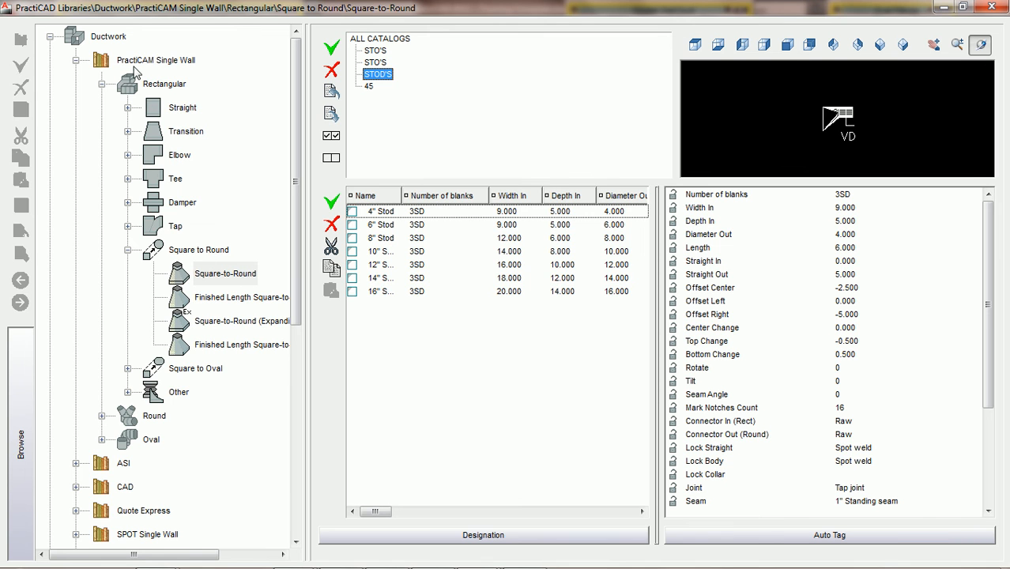
{"action": "left_click", "coordinate": [222, 282]}
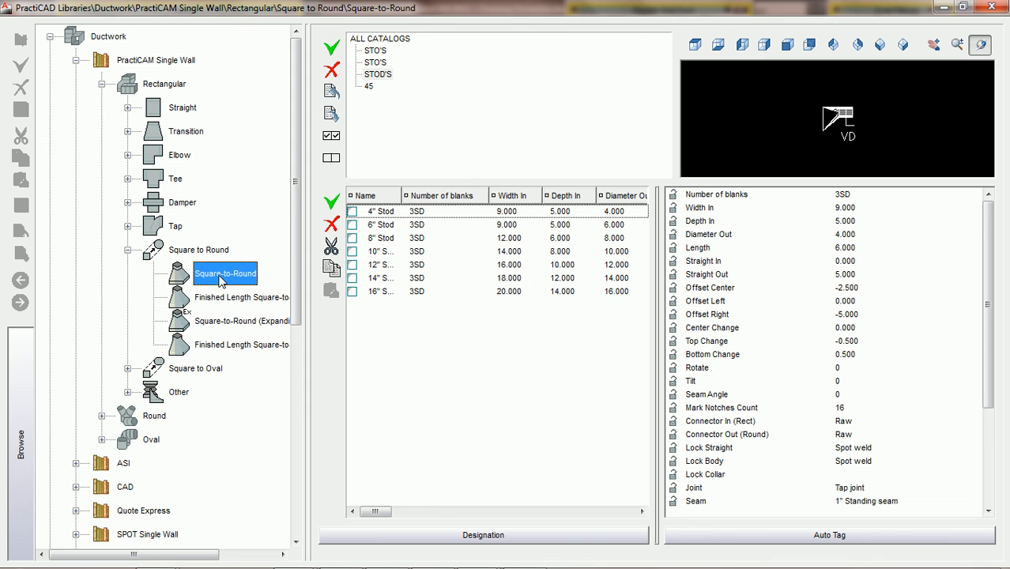
{"action": "left_click", "coordinate": [378, 76]}
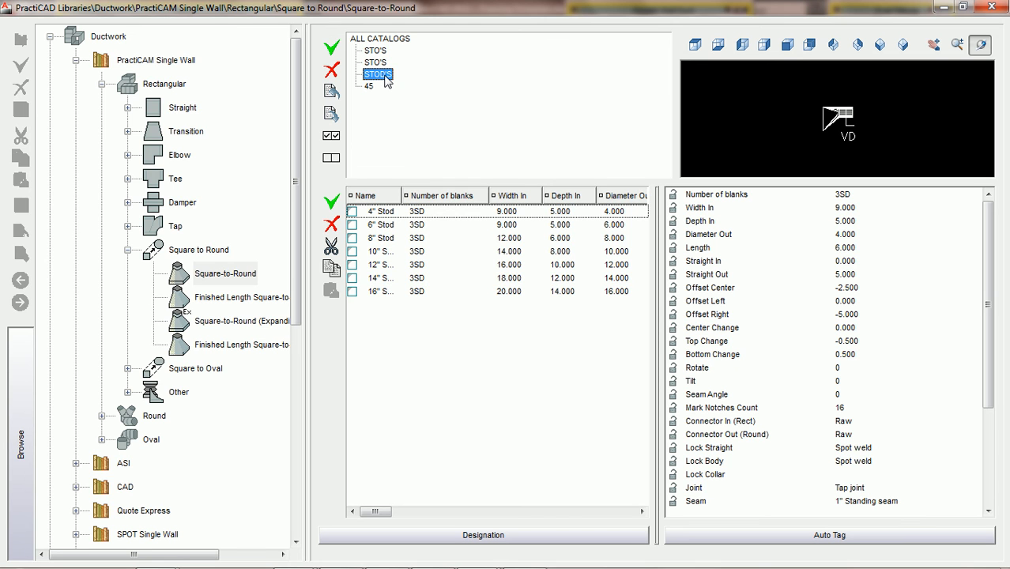
- Widen the Name column and compare the 10" and 8" Stod item dimensions
{"action": "left_click_drag", "start_coordinate": [403, 195], "coordinate": [420, 196]}
{"action": "left_click", "coordinate": [418, 212]}
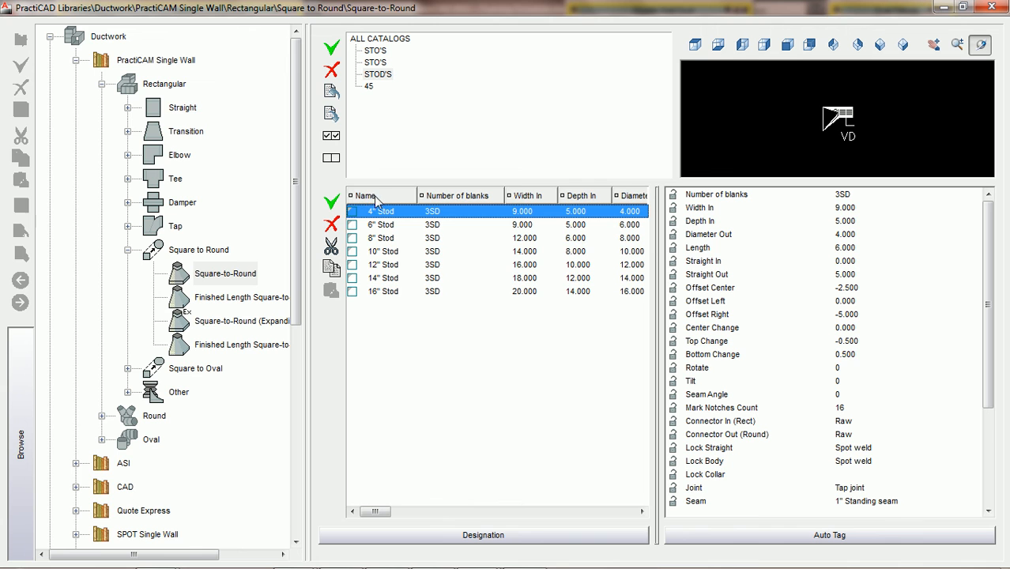
{"action": "left_click", "coordinate": [385, 253]}
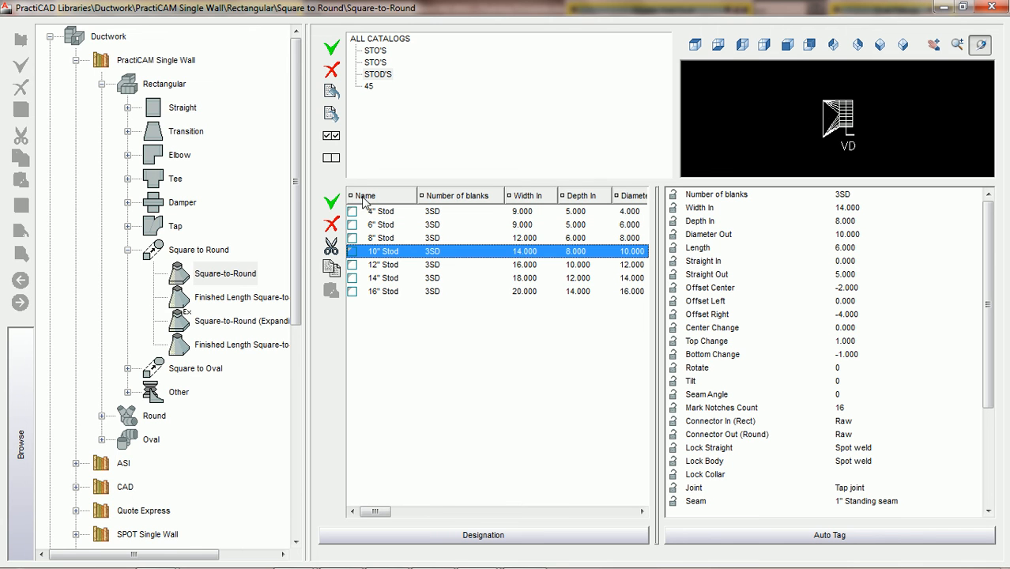
{"action": "left_click", "coordinate": [381, 239]}
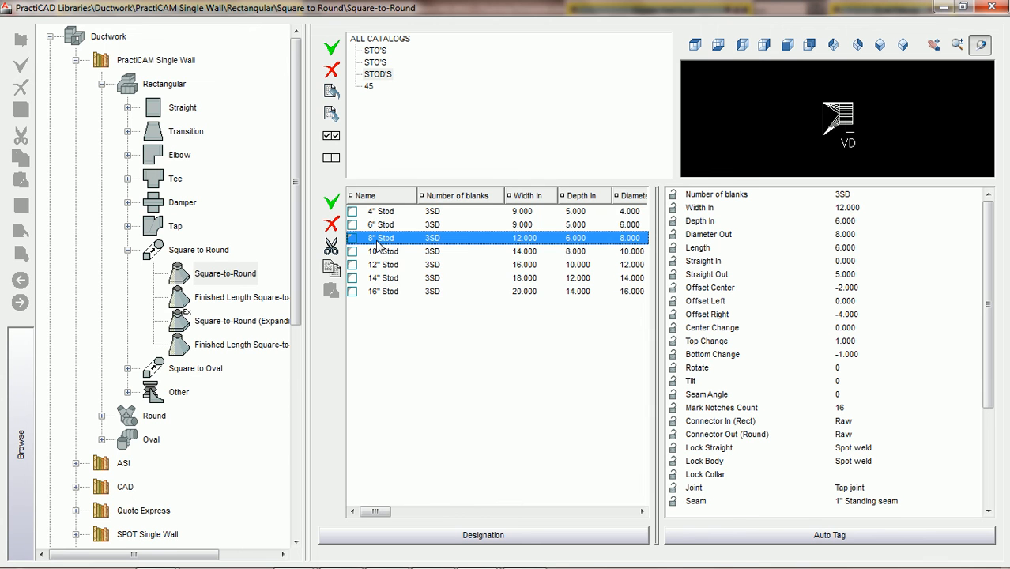
{"action": "left_click", "coordinate": [381, 253]}
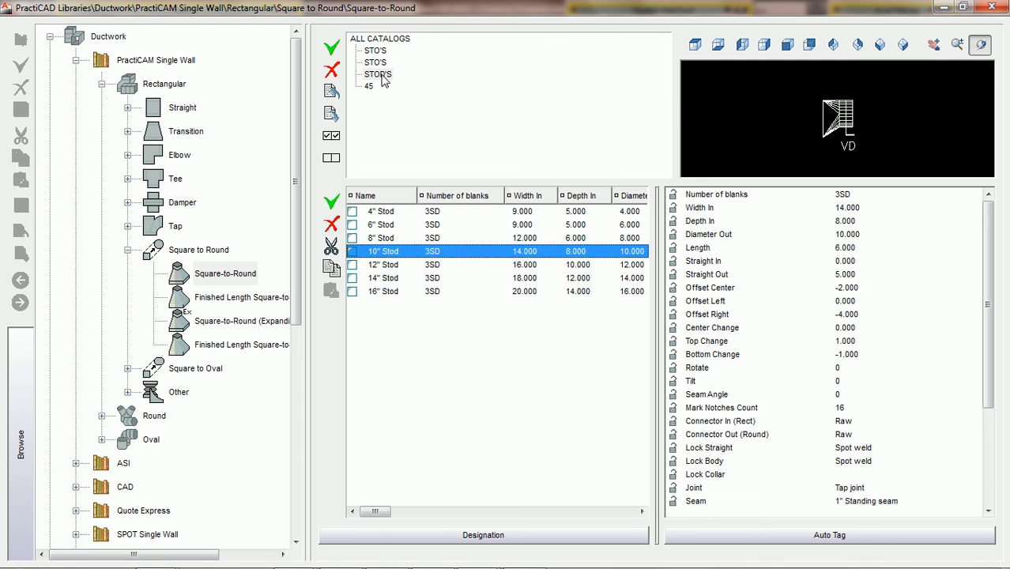
- Close the library, select the square-to-round fitting, and scroll Properties to its 12" Stod identification
{"action": "left_click", "coordinate": [993, 7]}
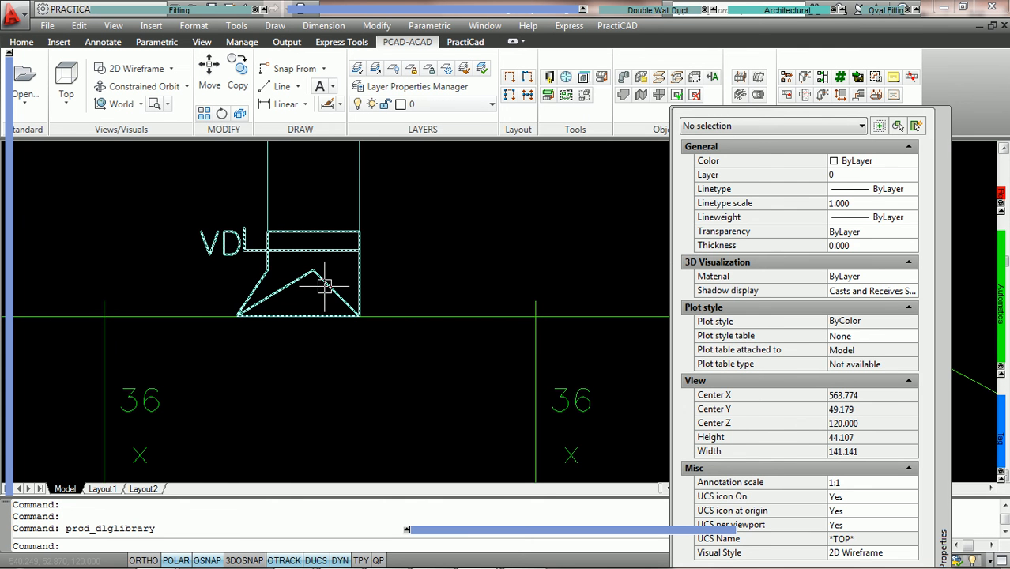
{"action": "left_click", "coordinate": [325, 286]}
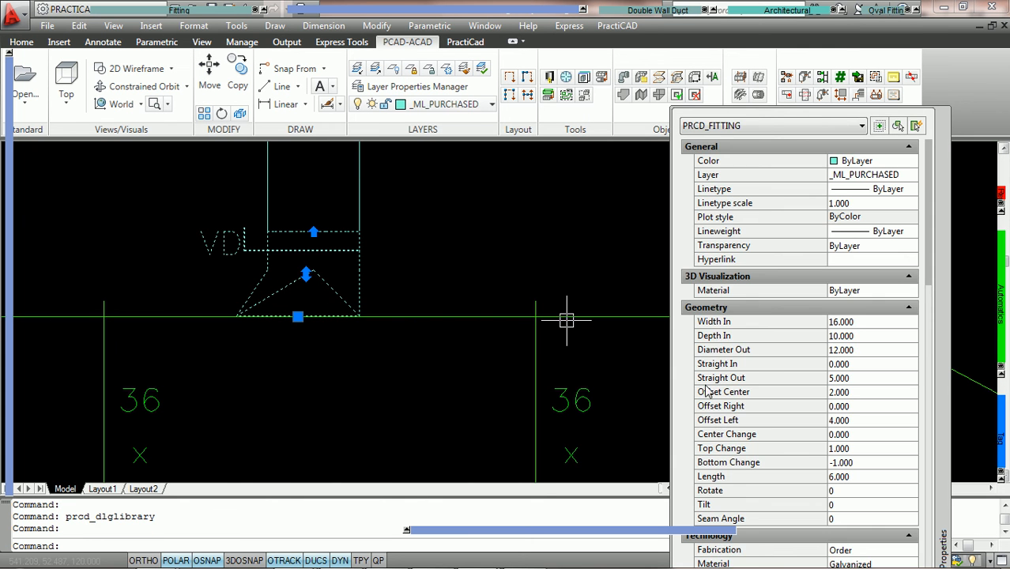
{"action": "scroll", "coordinate": [870, 404], "scroll_direction": "down", "scroll_amount": 3}
{"action": "scroll", "coordinate": [870, 405], "scroll_direction": "down", "scroll_amount": 6}
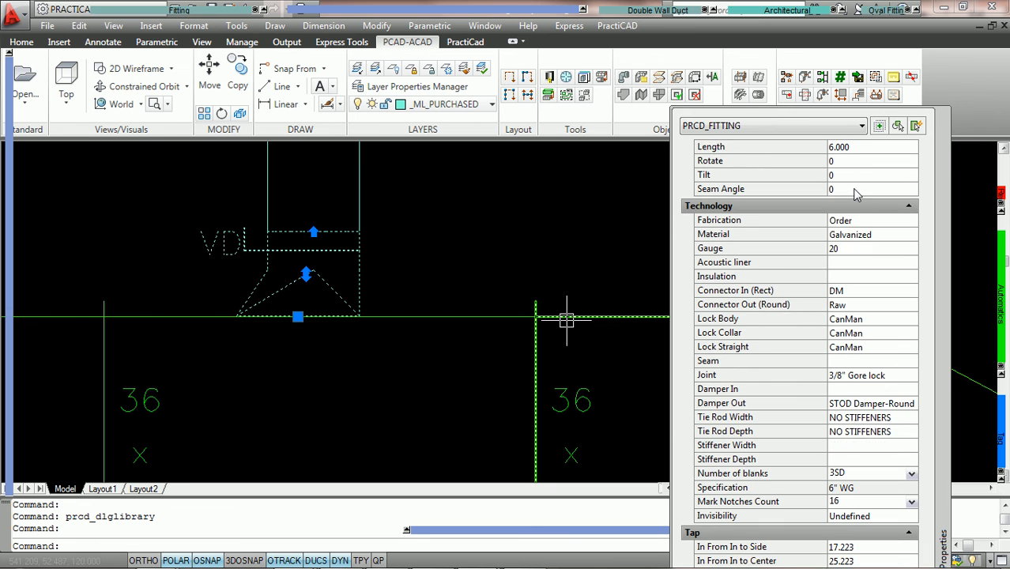
{"action": "scroll", "coordinate": [866, 514], "scroll_direction": "down", "scroll_amount": 8}
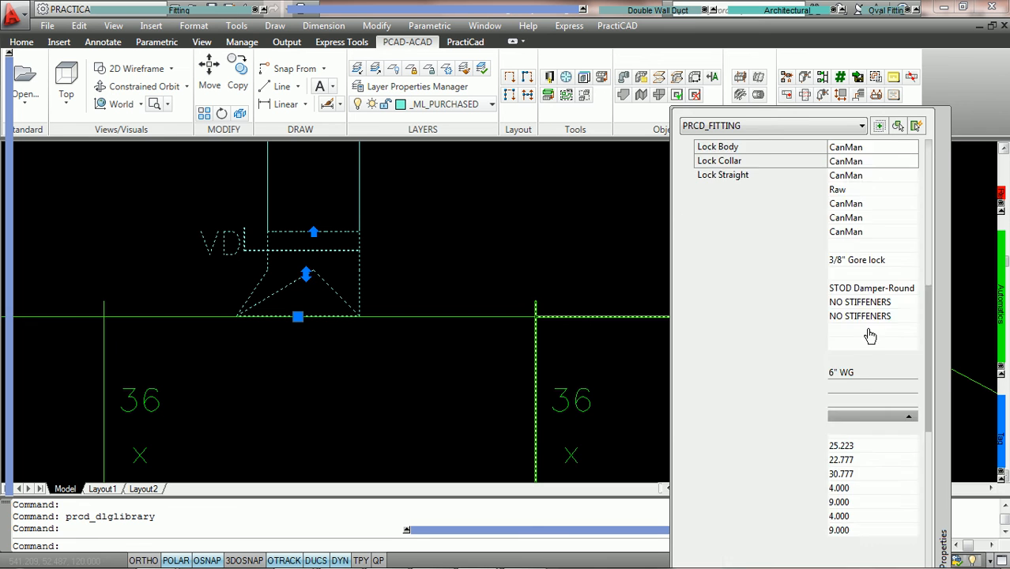
{"action": "scroll", "coordinate": [870, 474], "scroll_direction": "down", "scroll_amount": 4}
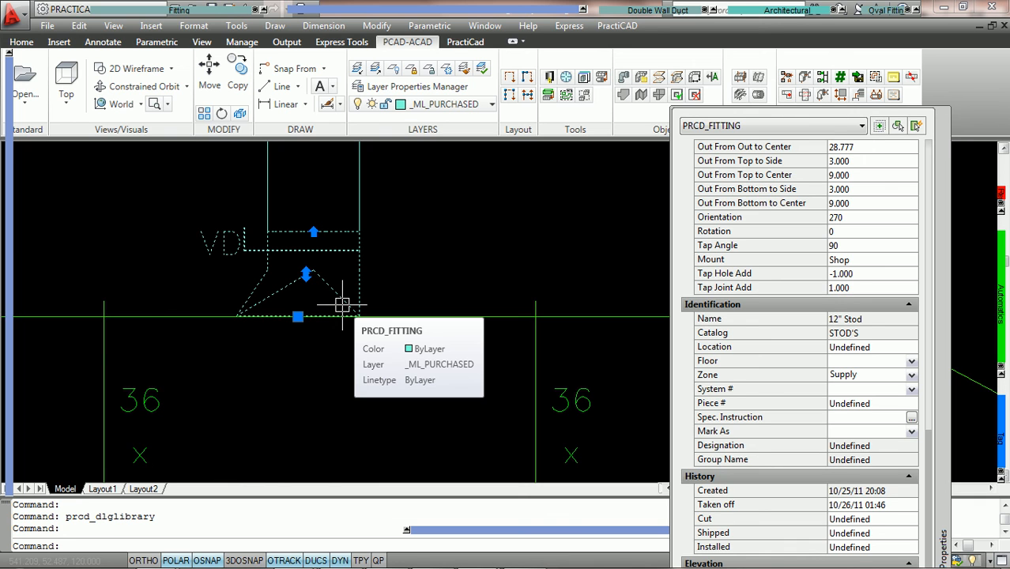
- Run AutoTakeoff with Original naming, preview the list showing Square-to-Round, then cancel
{"action": "left_click", "coordinate": [858, 77]}
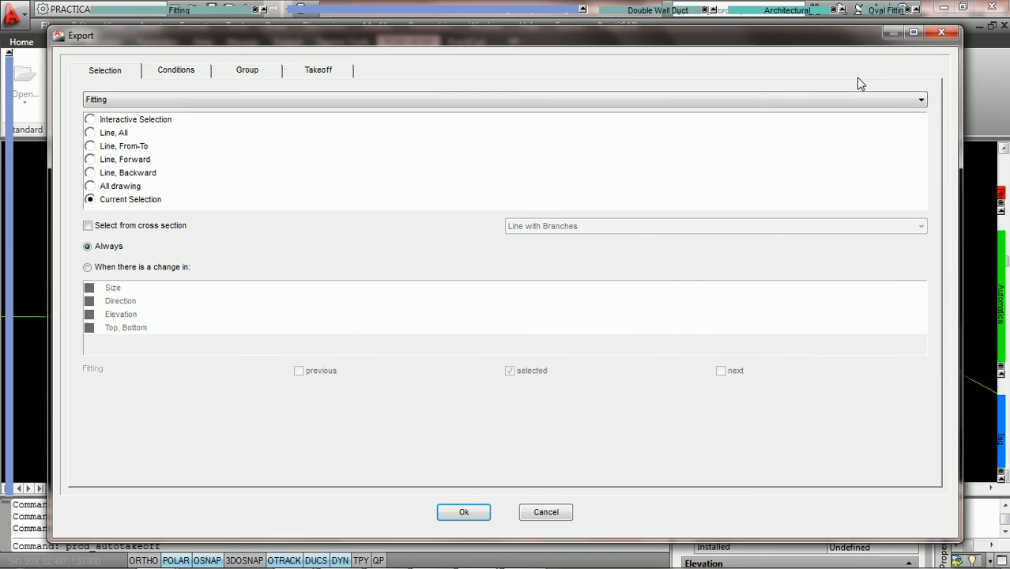
{"action": "left_click", "coordinate": [324, 76]}
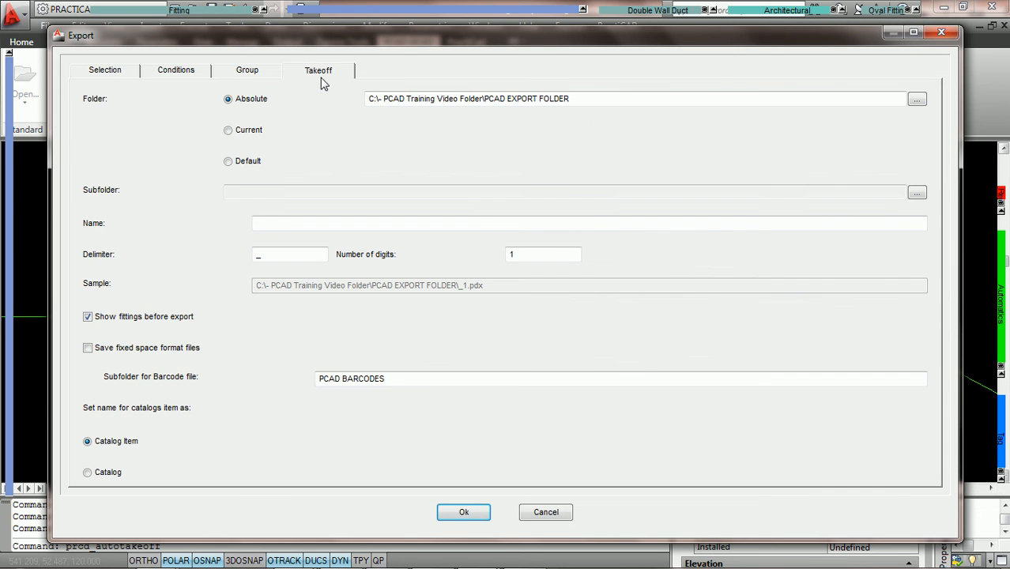
{"action": "left_click", "coordinate": [914, 32]}
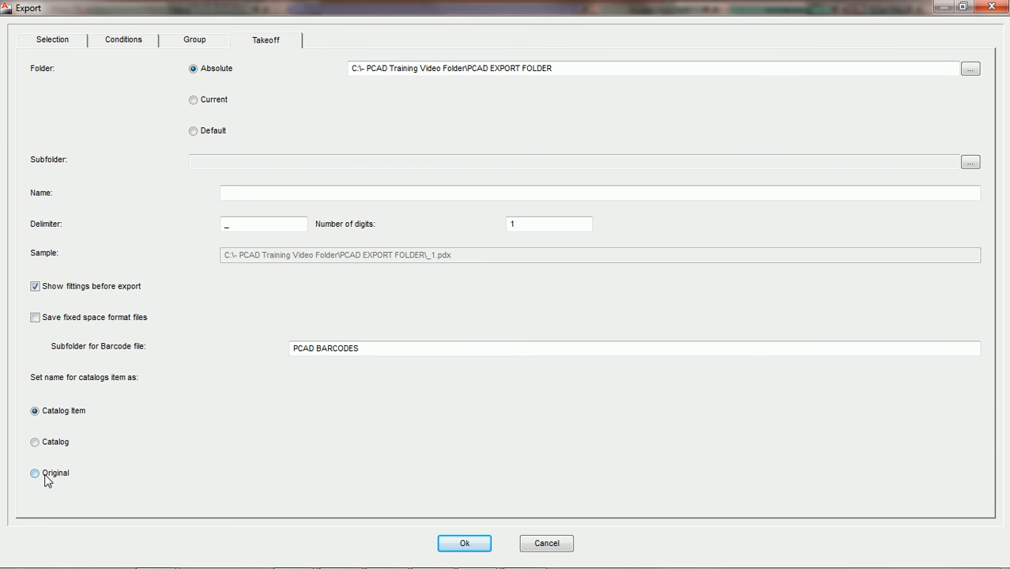
{"action": "left_click", "coordinate": [36, 478]}
{"action": "left_click", "coordinate": [477, 545]}
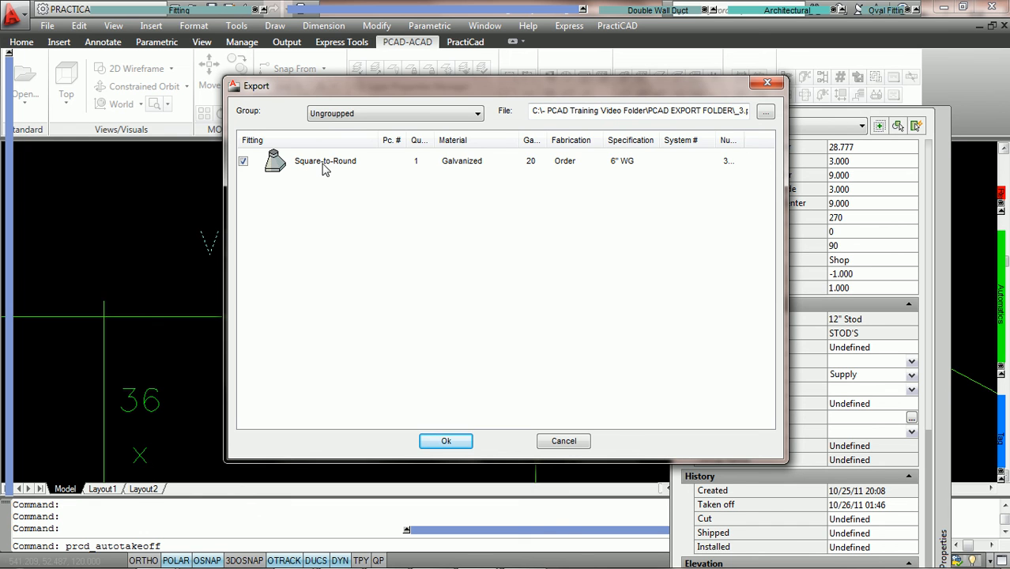
{"action": "left_click", "coordinate": [571, 442]}
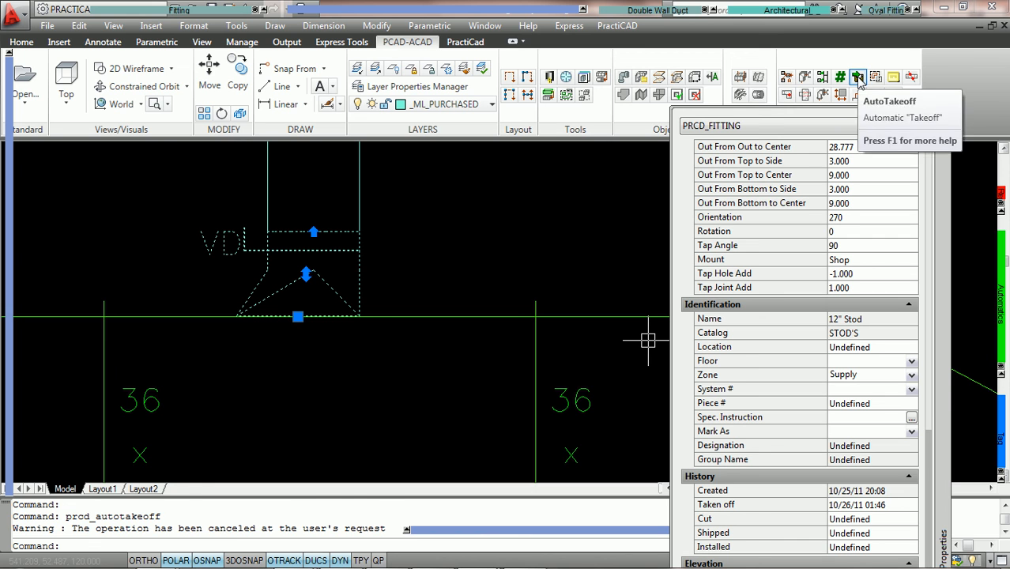
- Rerun AutoTakeoff with Catalog naming, check the fitting listed as STOD'S, then cancel
{"action": "left_click", "coordinate": [858, 78]}
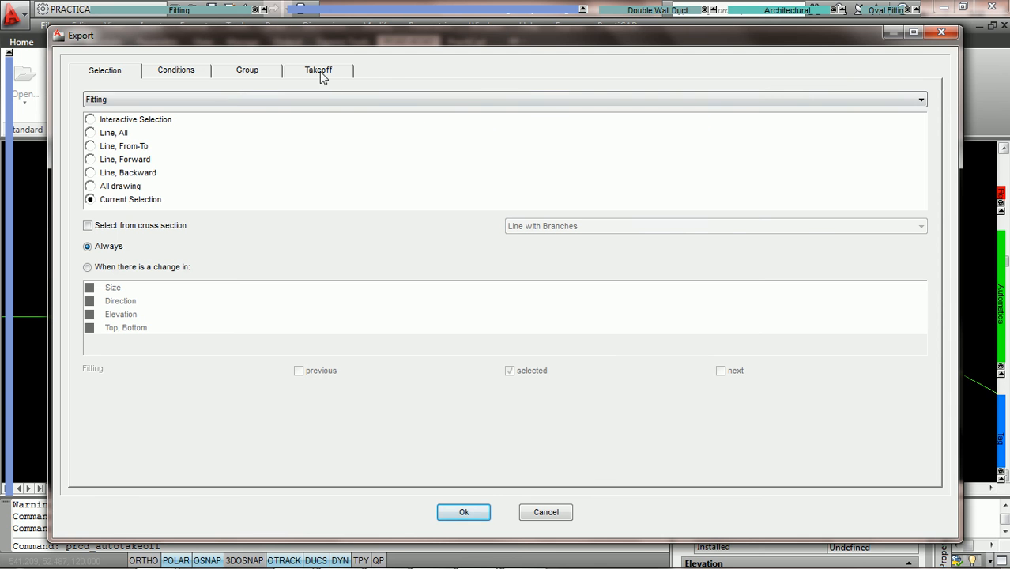
{"action": "left_click", "coordinate": [320, 73]}
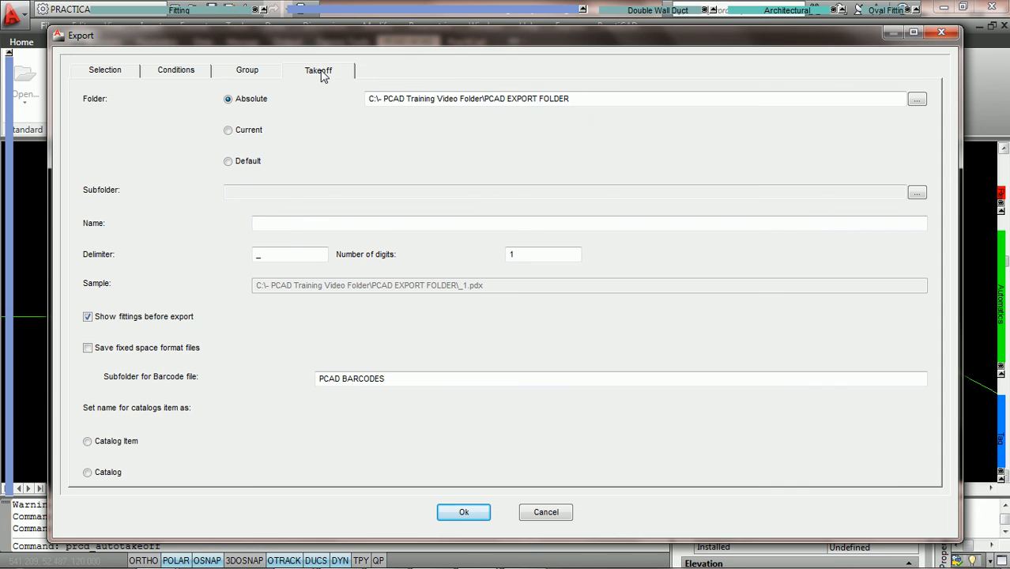
{"action": "left_click", "coordinate": [87, 474]}
{"action": "left_click", "coordinate": [464, 513]}
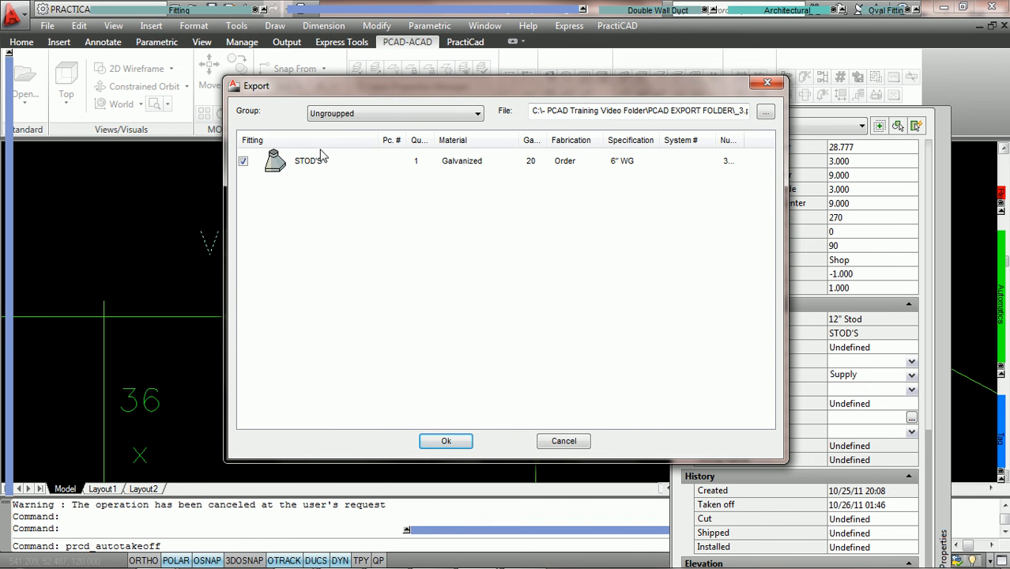
{"action": "left_click_drag", "start_coordinate": [332, 84], "coordinate": [228, 96]}
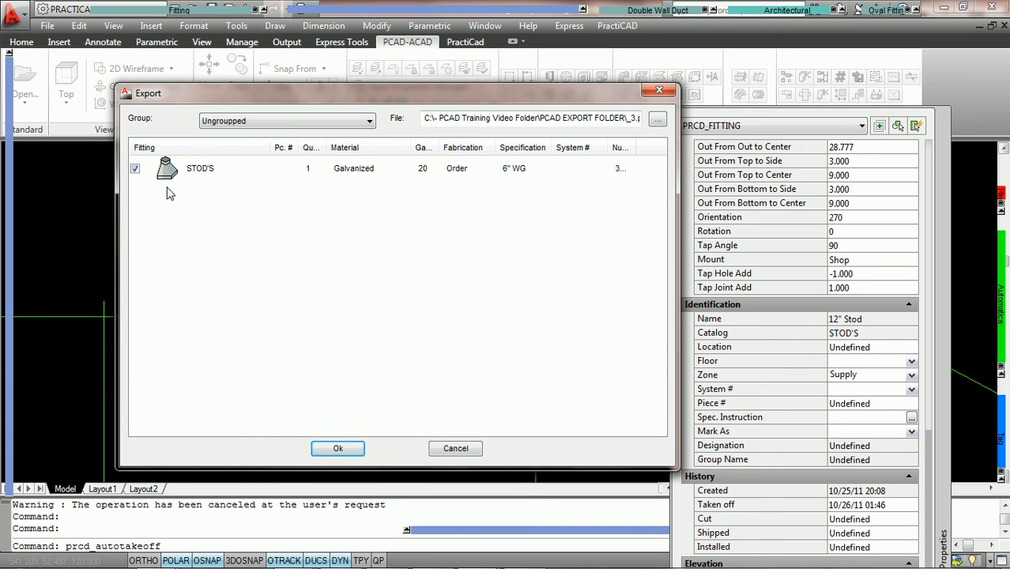
{"action": "left_click", "coordinate": [456, 449]}
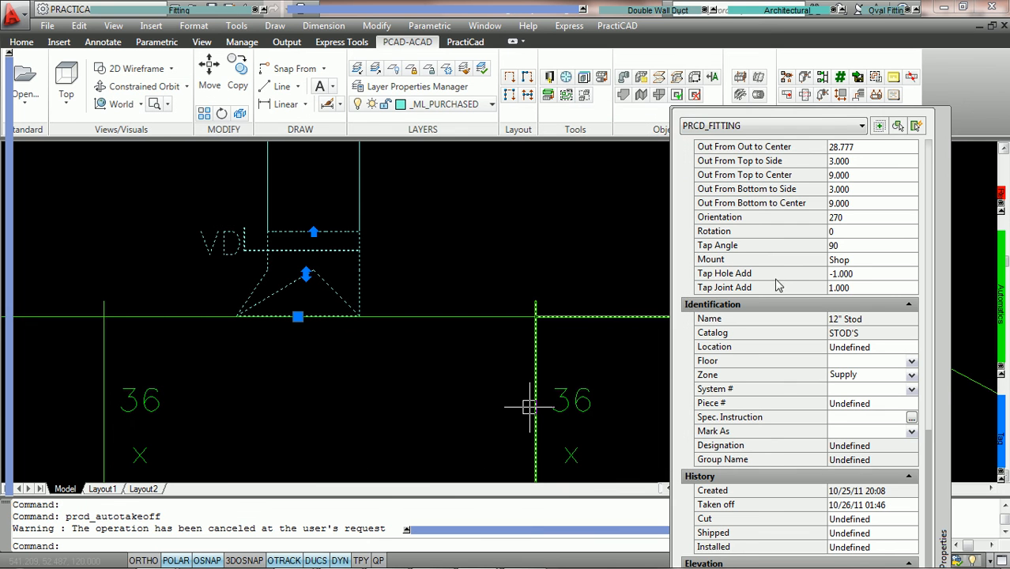
- Rerun AutoTakeoff with Catalog Item naming so the export list names the fitting 12" Stod
{"action": "left_click", "coordinate": [858, 78]}
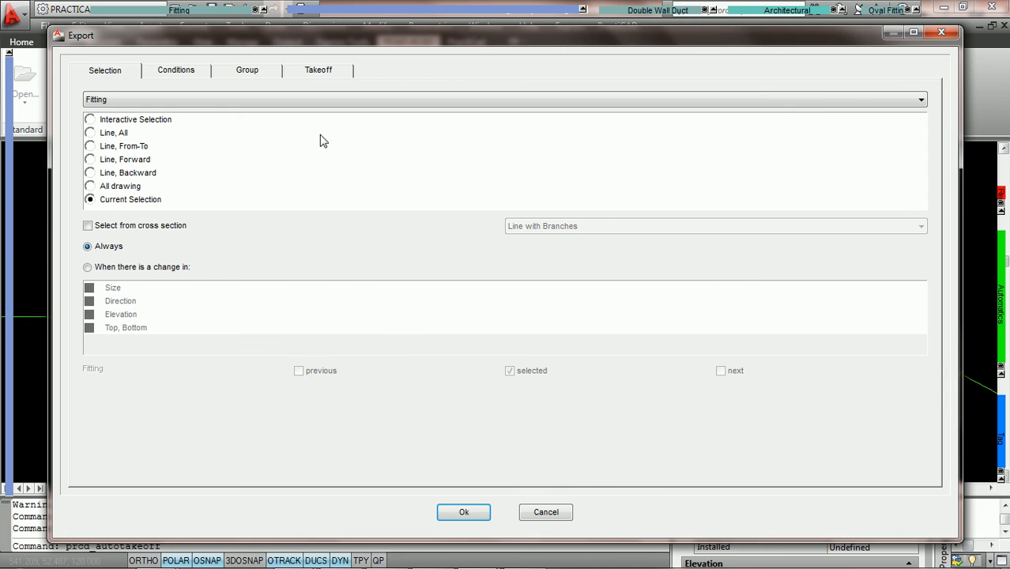
{"action": "left_click", "coordinate": [325, 72]}
{"action": "left_click", "coordinate": [87, 442]}
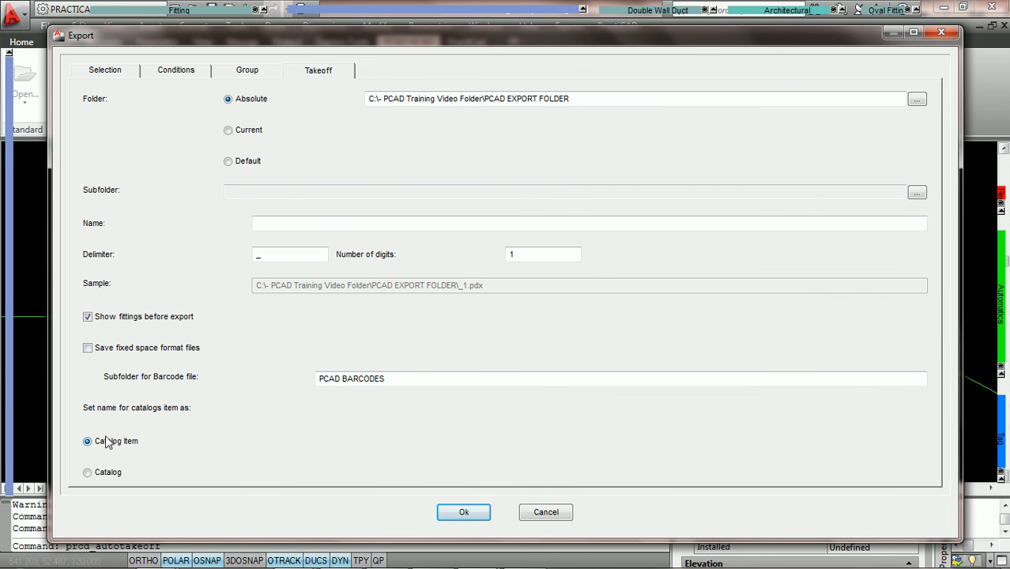
{"action": "left_click", "coordinate": [465, 513]}
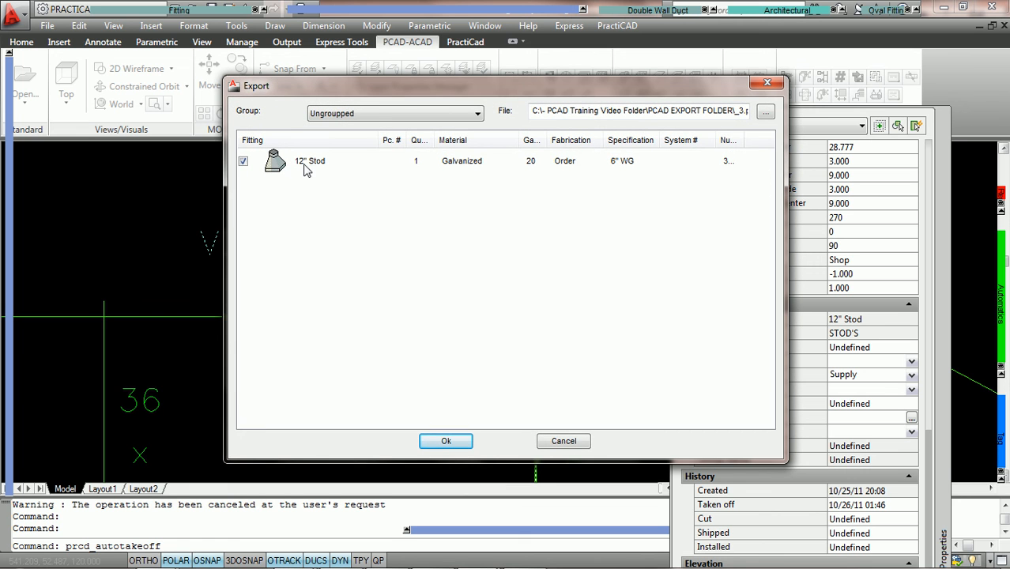
{"action": "left_click_drag", "start_coordinate": [372, 93], "coordinate": [251, 100]}
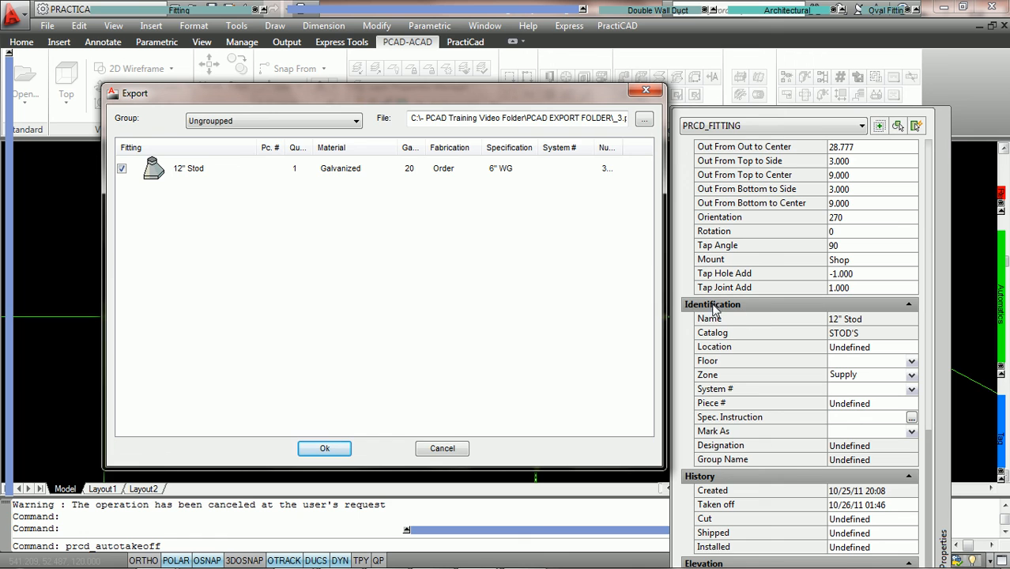